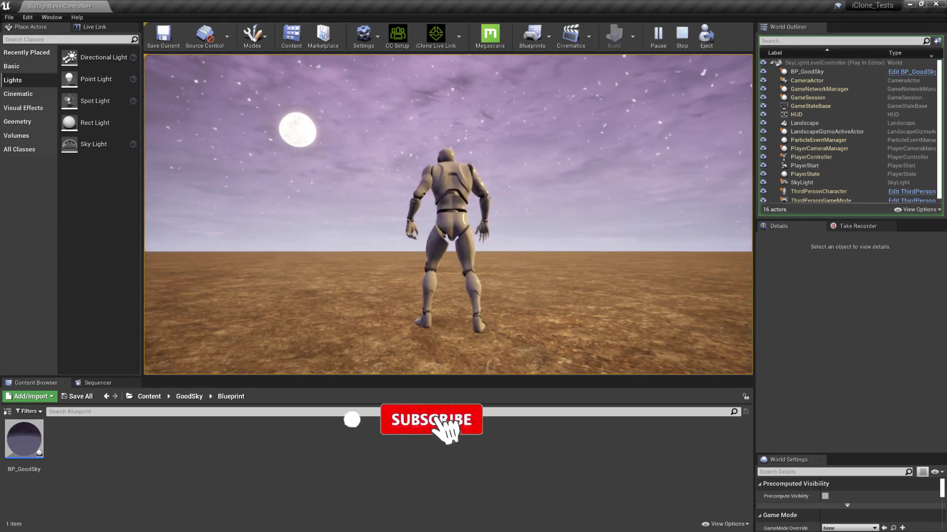
End the Play In Editor session that cycled the night, sunset and day skies.
key(Escape)
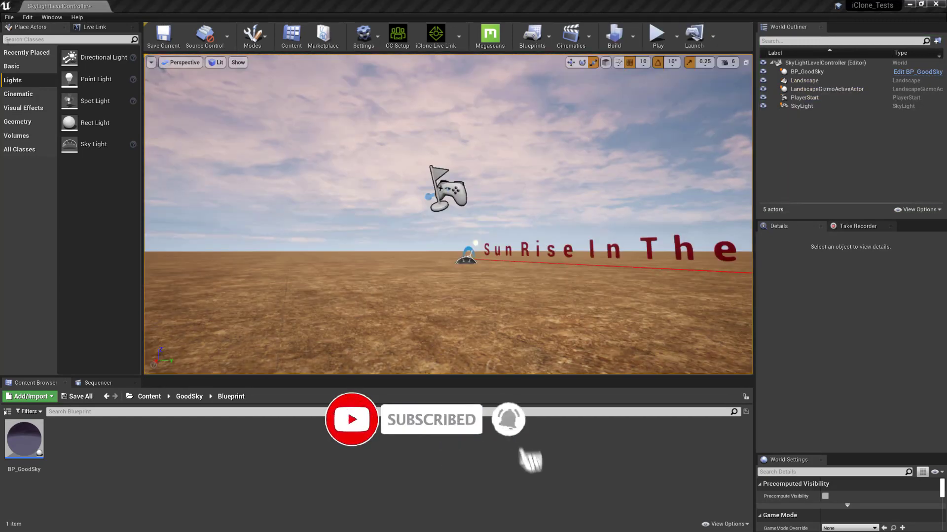
Create a new Empty Level from the File menu, getting past the save prompt.
click(6, 19)
click(32, 34)
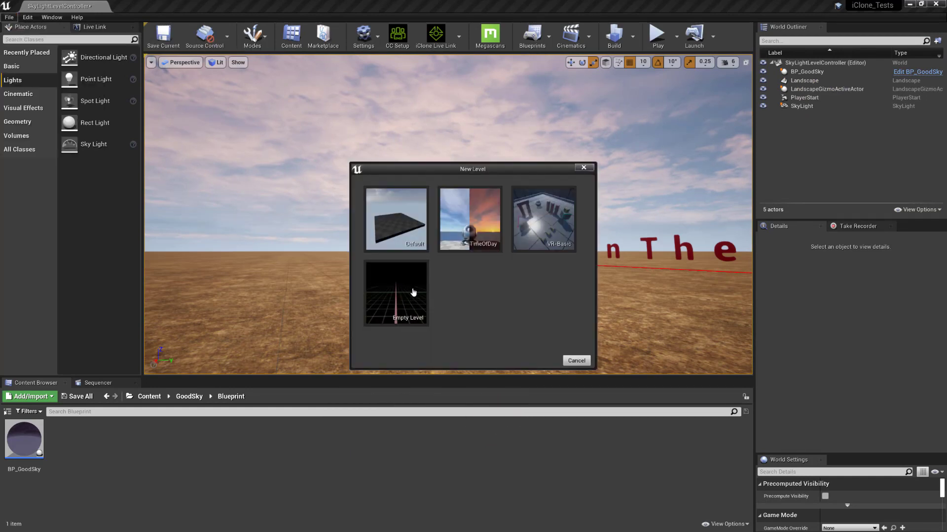
click(412, 289)
click(559, 355)
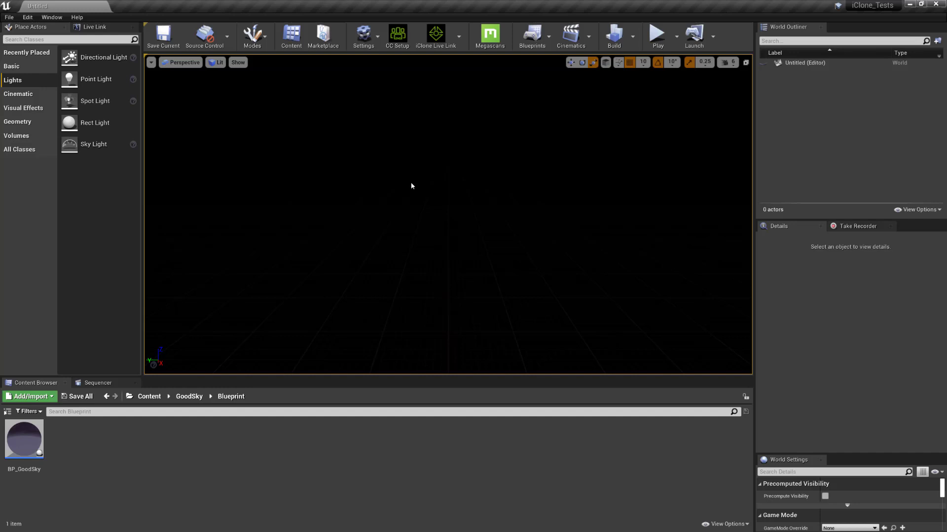
Browse the Content Browser to Content > GoodSky > Blueprint to show BP_GoodSky.
click(190, 397)
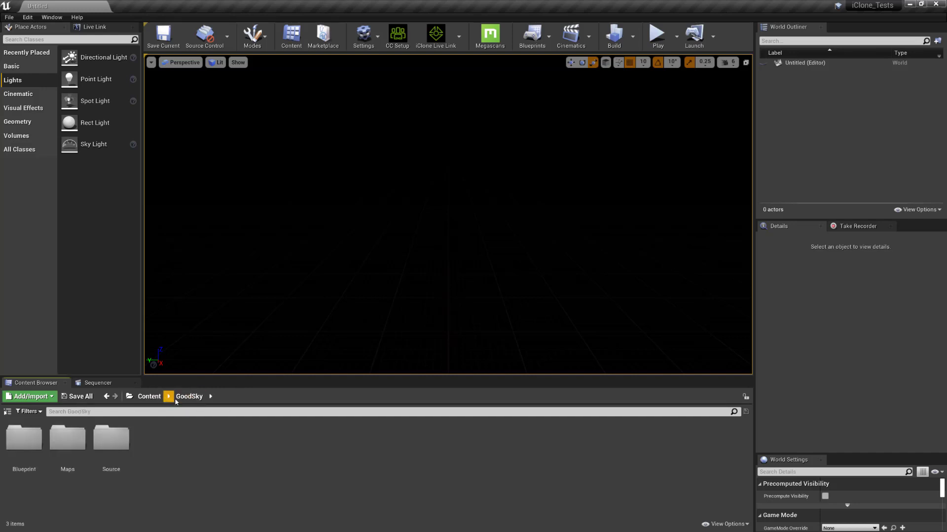
click(149, 400)
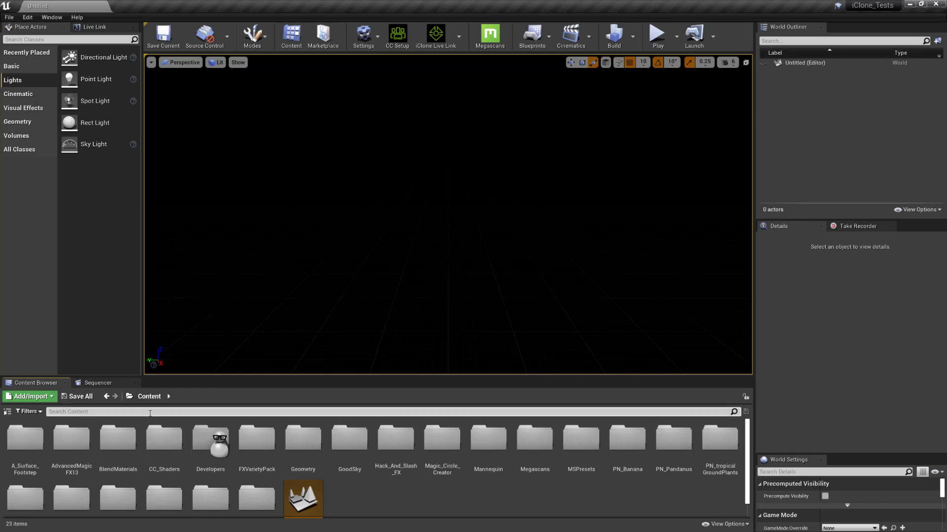
double_click(347, 441)
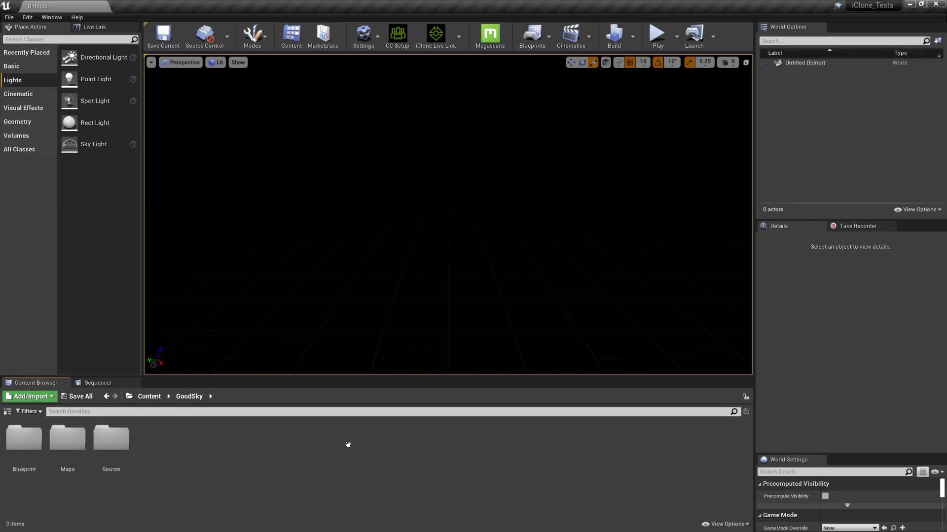
double_click(24, 446)
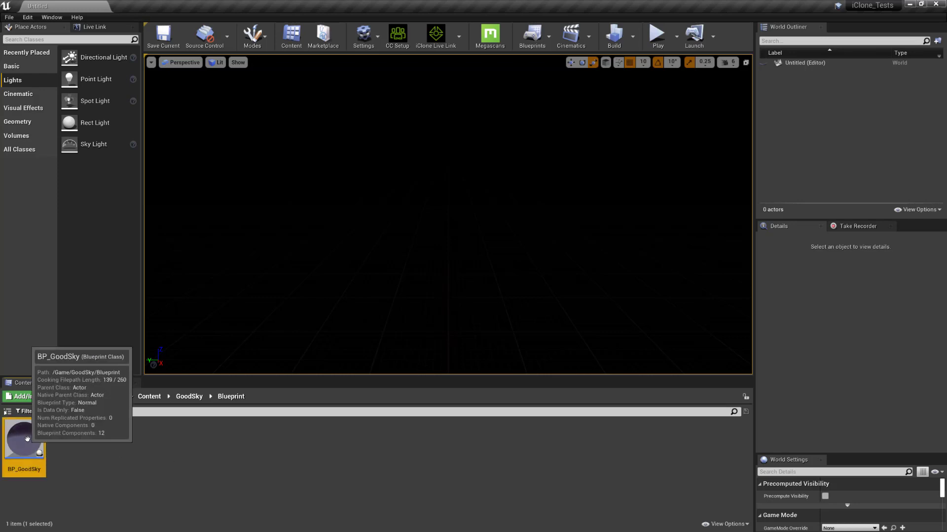
Drag BP_GoodSky into the viewport and set its location to X 0, Y 0, Z 0.
drag(24, 438, 389, 262)
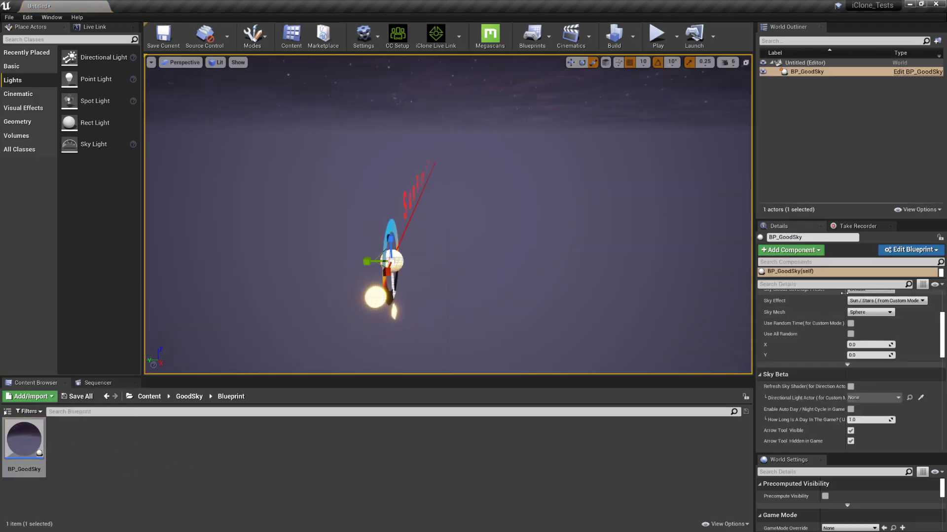
scroll(854, 317, up, 5)
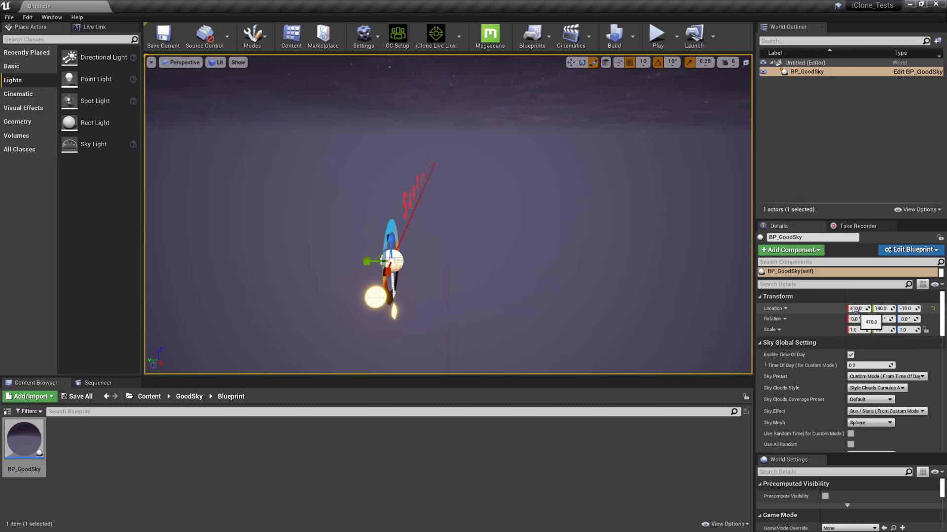
click(855, 310)
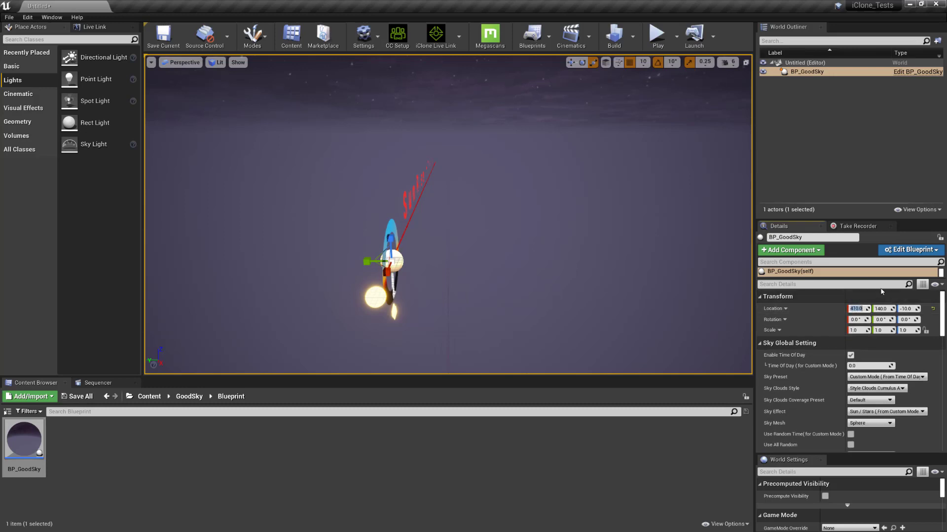
key(Tab)
text(0)
key(Tab)
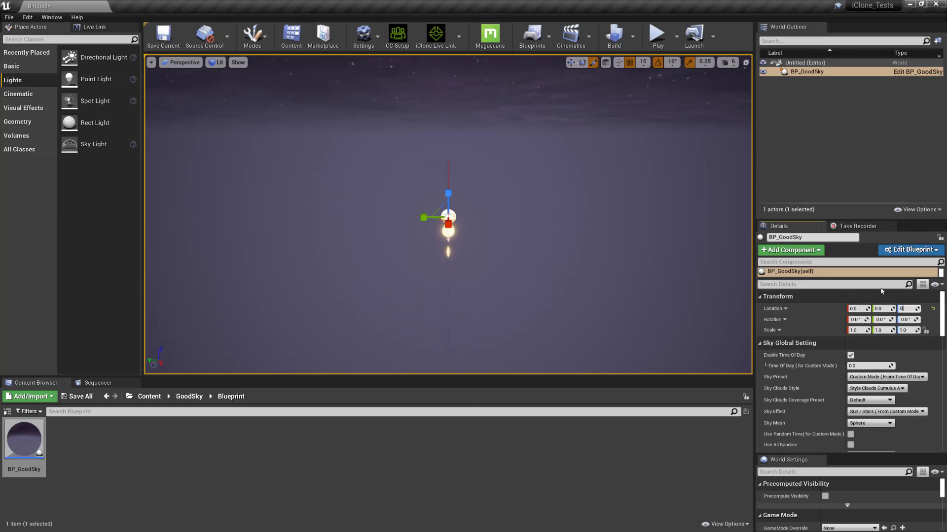
text(0)
key(Return)
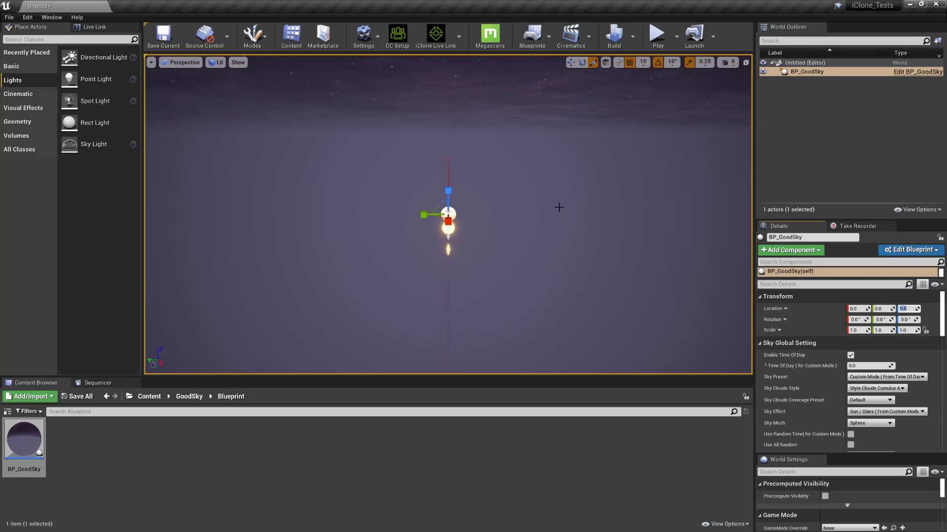
right_drag(585, 223, 570, 241)
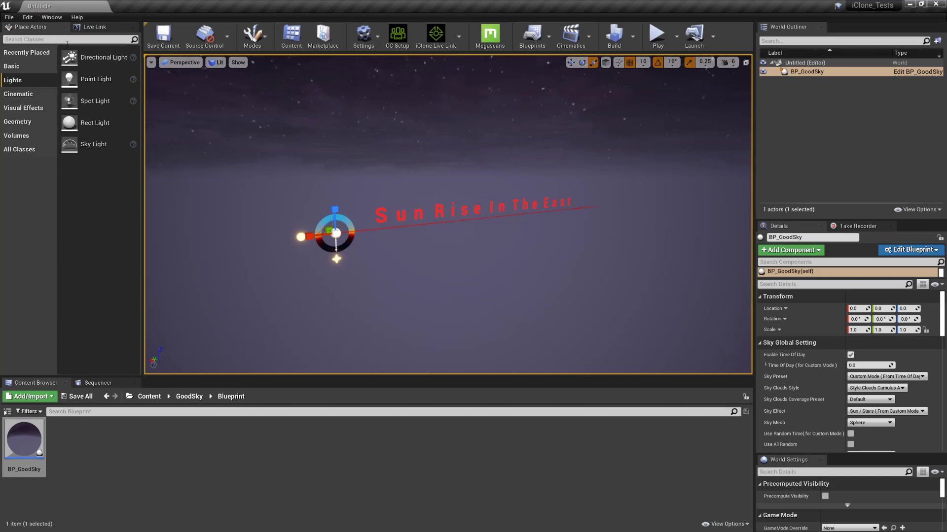
Create a Forest_Floor landscape in Landscape mode, then switch back to Select mode.
click(263, 32)
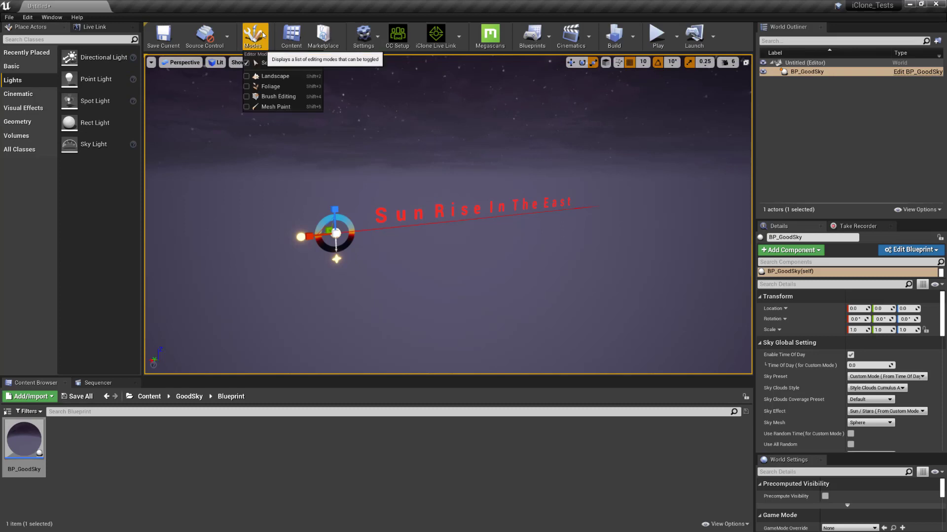
click(290, 78)
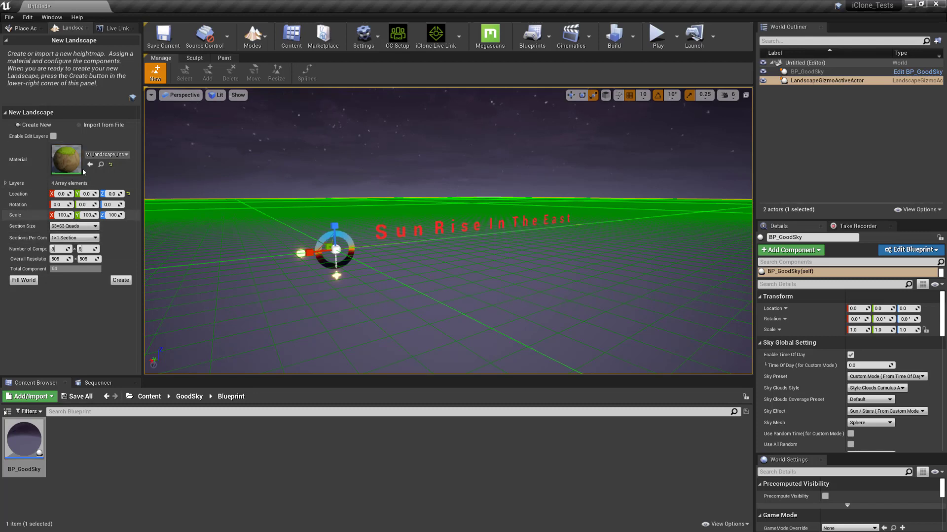
click(123, 155)
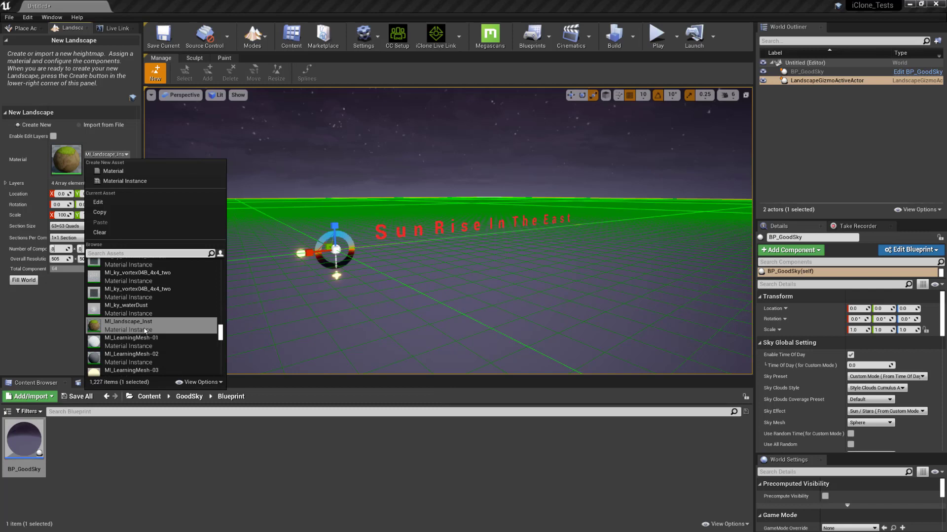
text(floo)
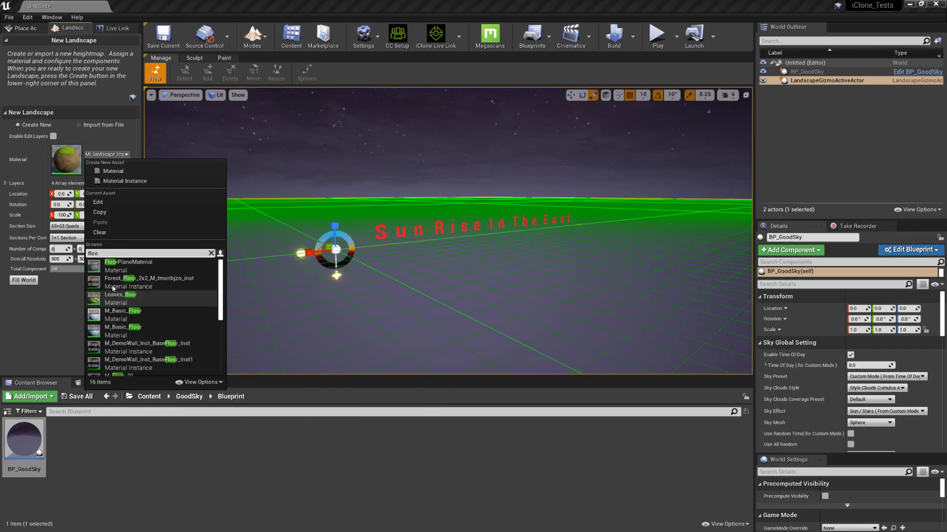
click(138, 279)
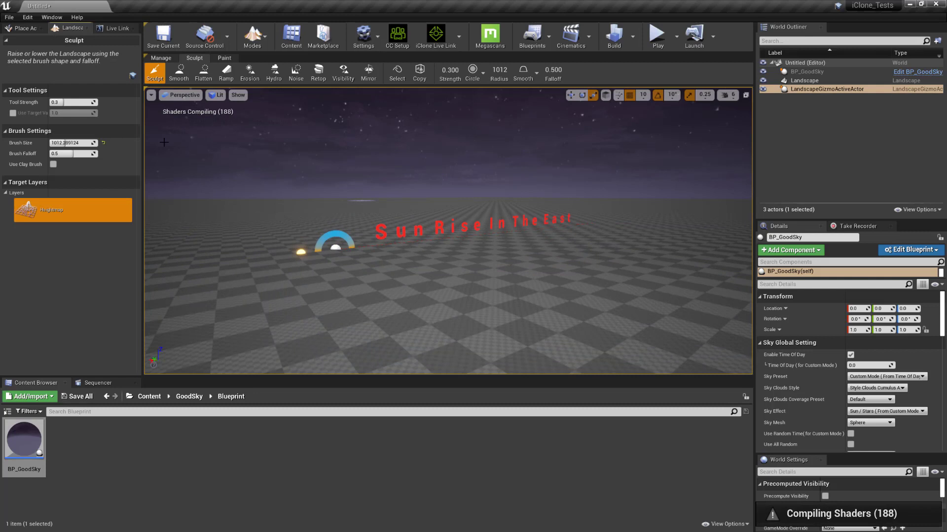
click(252, 35)
click(275, 69)
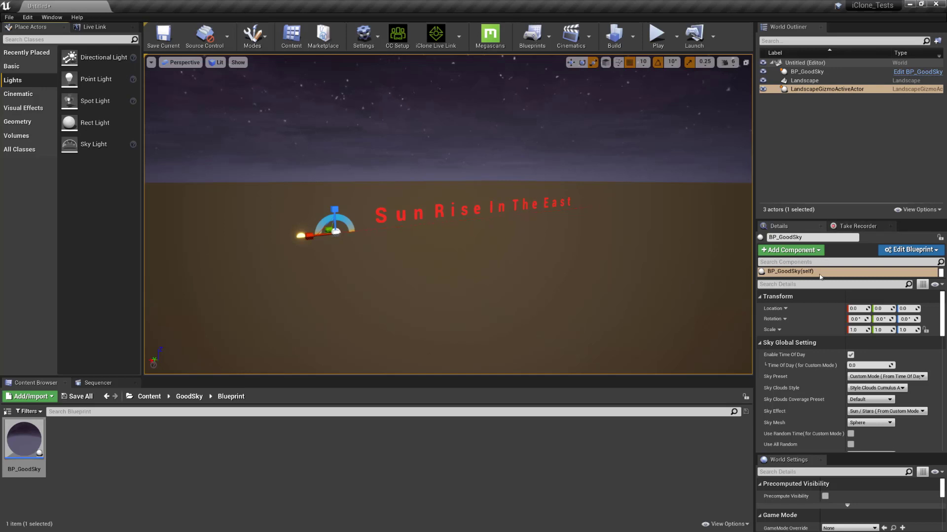
Select BP_GoodSky and tick Enable Auto Day / Night Cycle in Game.
click(807, 71)
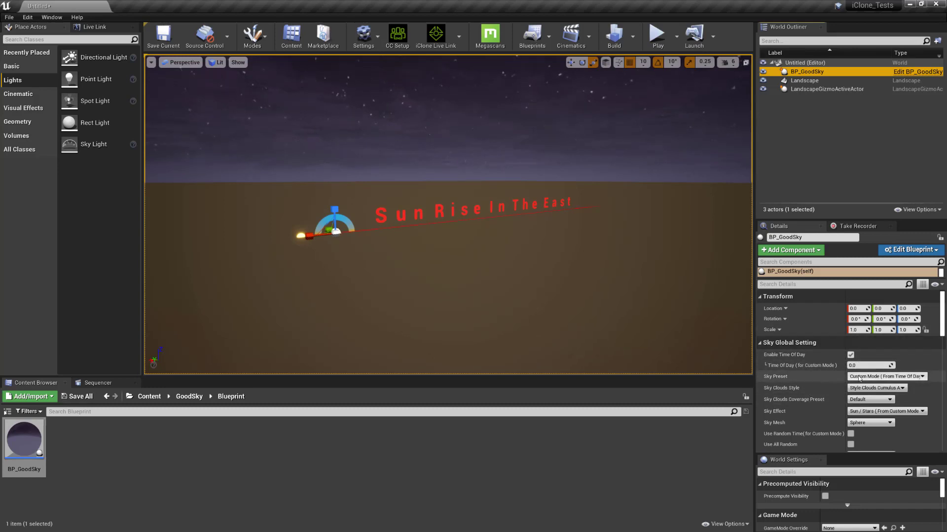
scroll(819, 374, down, 1)
scroll(817, 374, down, 5)
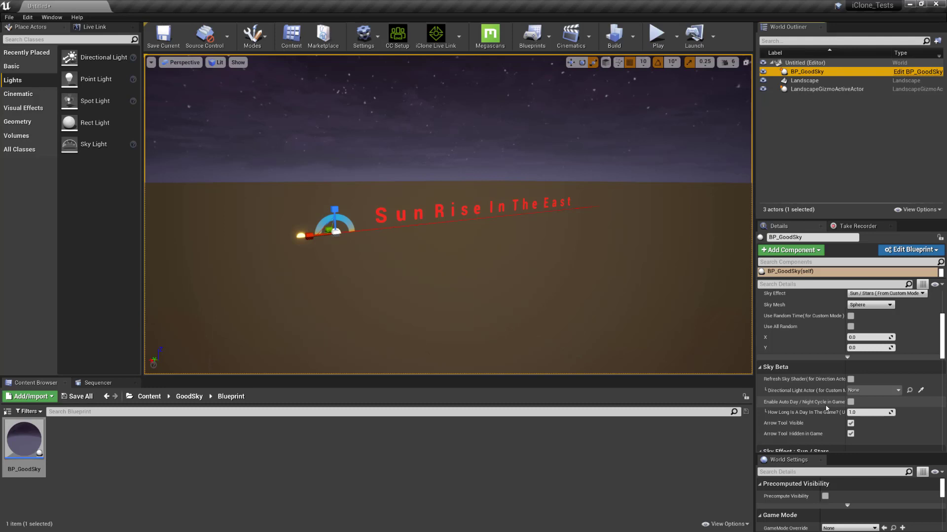
click(850, 402)
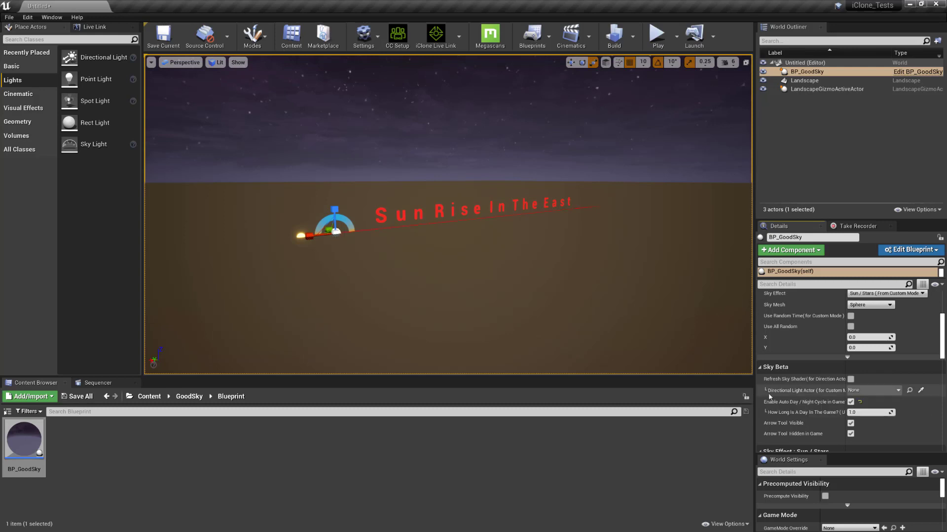
Change BP_GoodSky's Sky Effect from Sun / Stars to Sun / Stars + Moon.
scroll(808, 381, up, 2)
scroll(807, 378, up, 1)
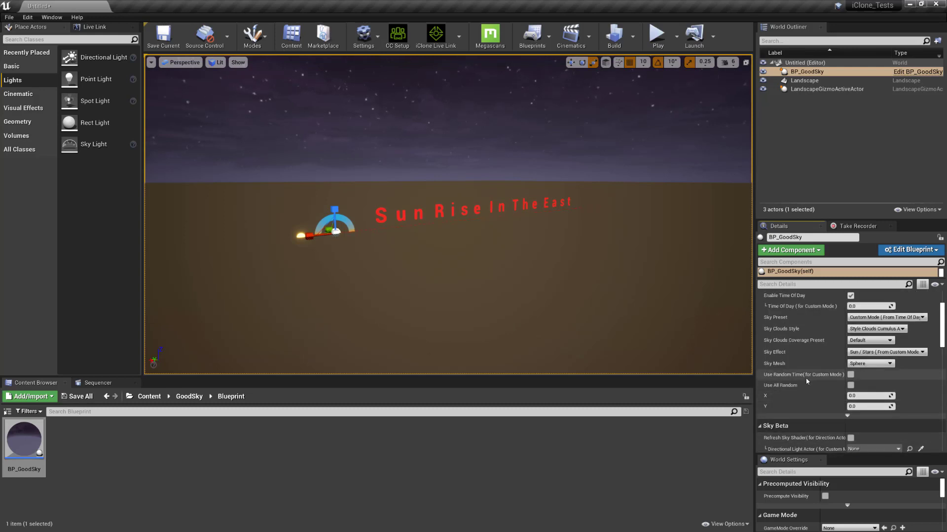
scroll(825, 370, up, 2)
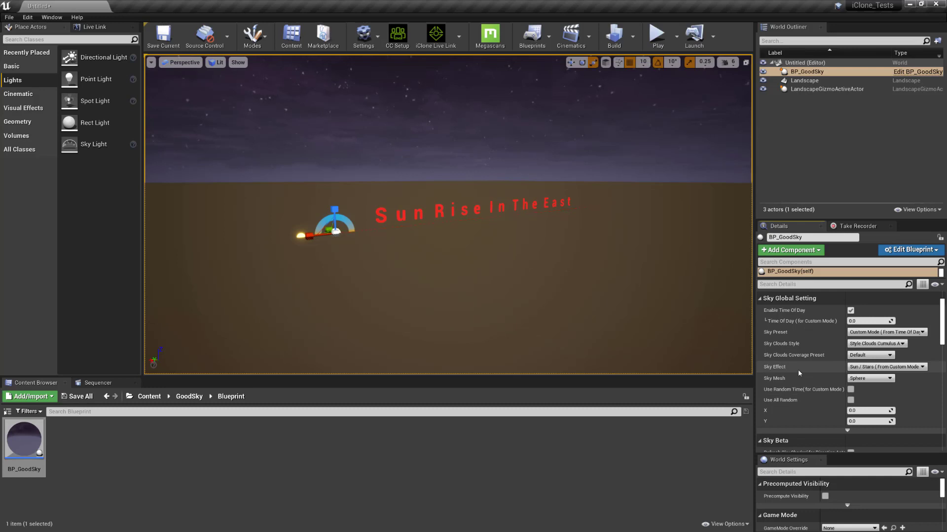
click(874, 367)
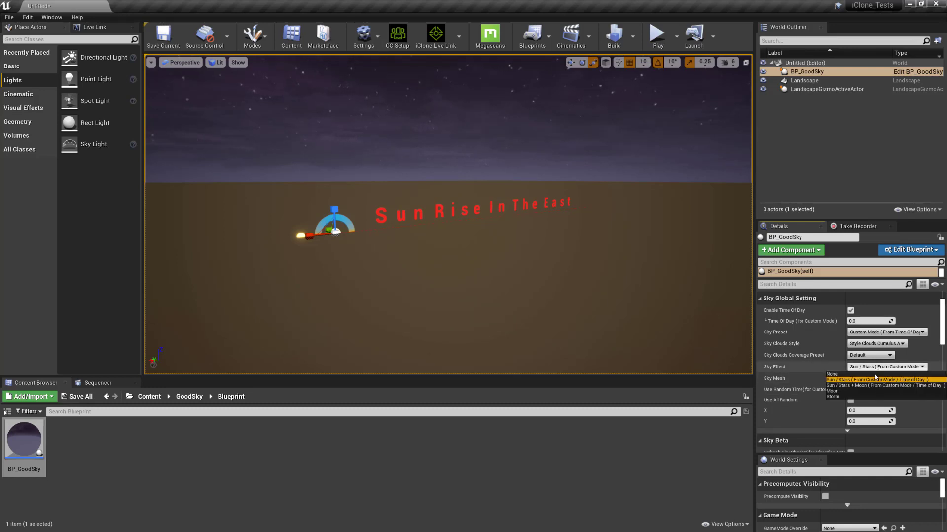
click(852, 385)
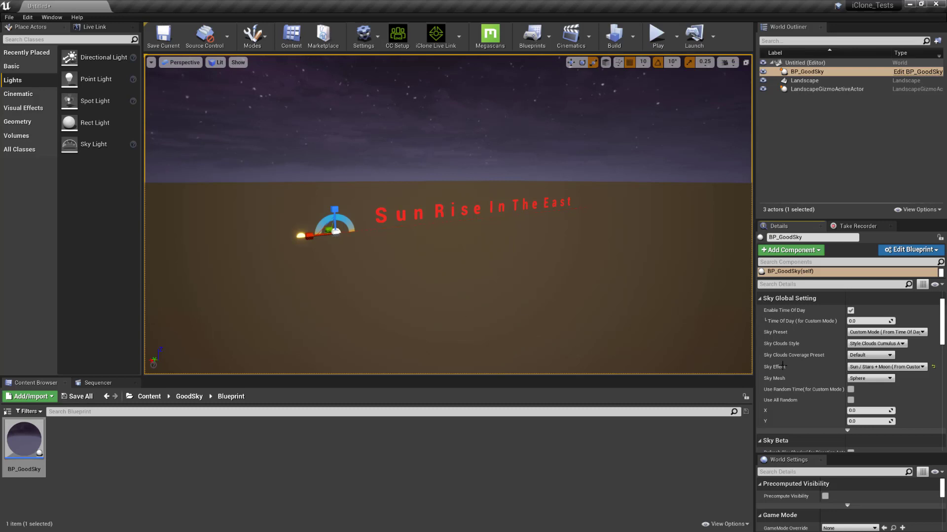
scroll(786, 365, up, 2)
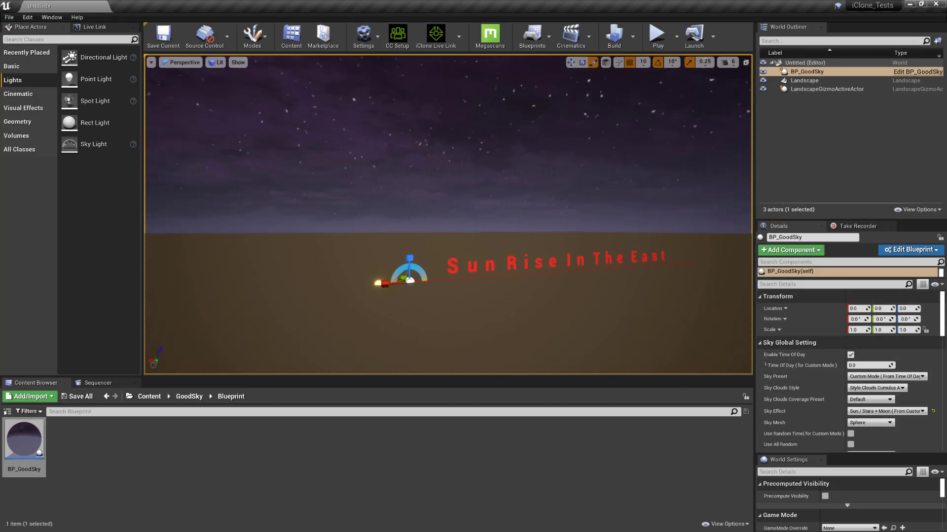
right_drag(547, 244, 546, 244)
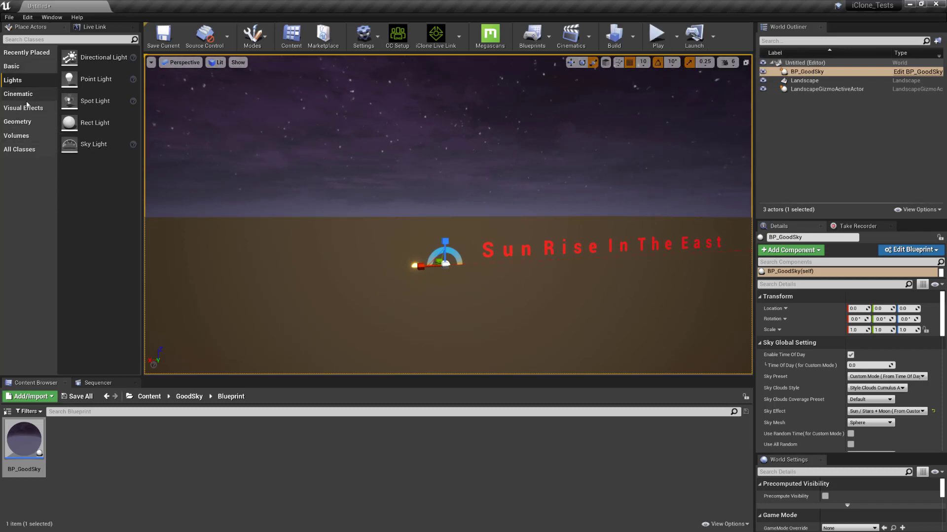
Place a PlayerStart on the landscape near the sky actor.
click(20, 69)
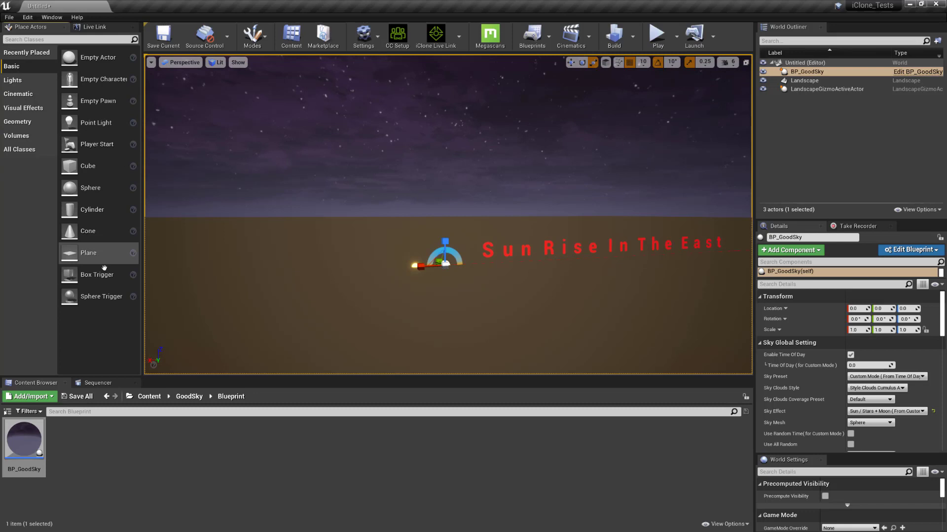
drag(94, 144, 382, 234)
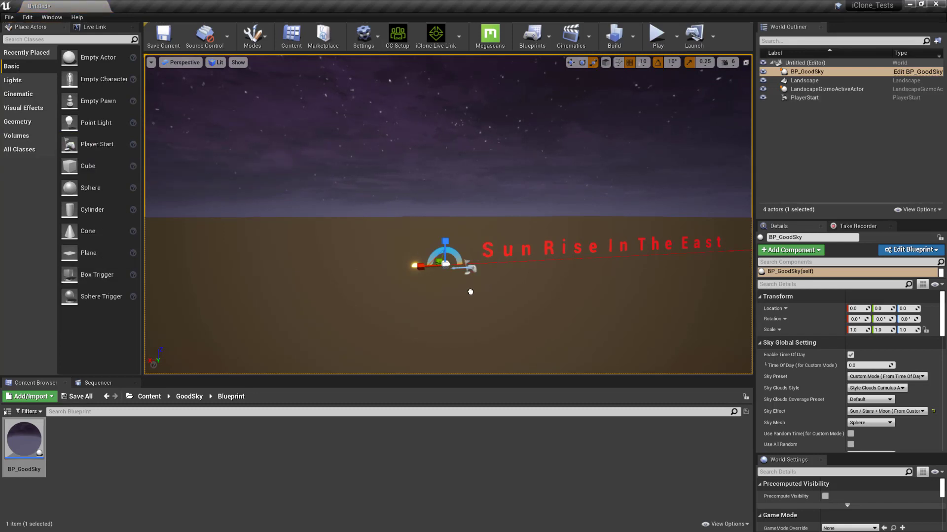
drag(470, 291, 473, 253)
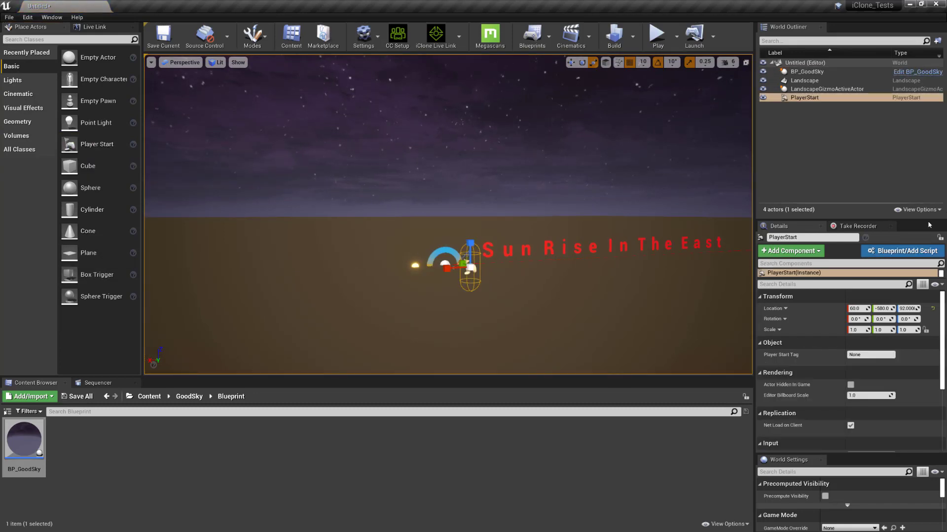
Play-test the level, watching night turn to sunset, then stop the session.
click(656, 35)
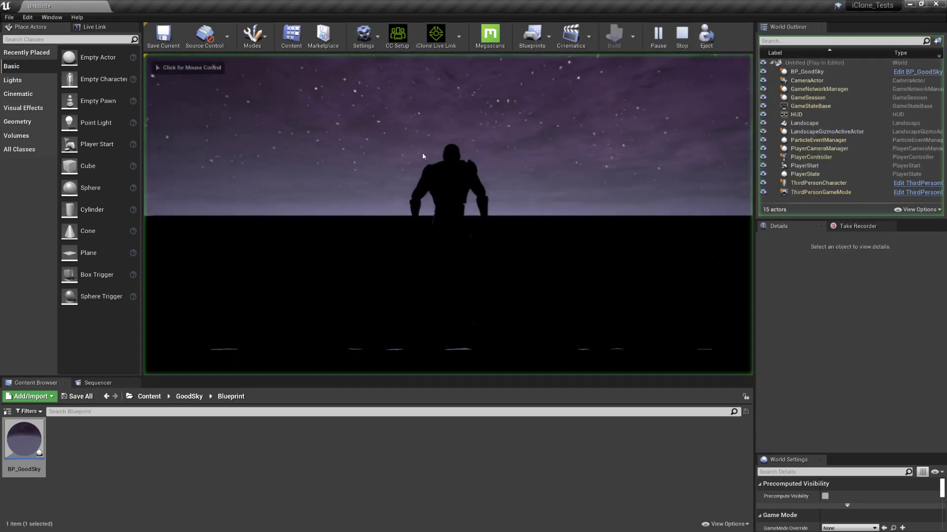
click(487, 210)
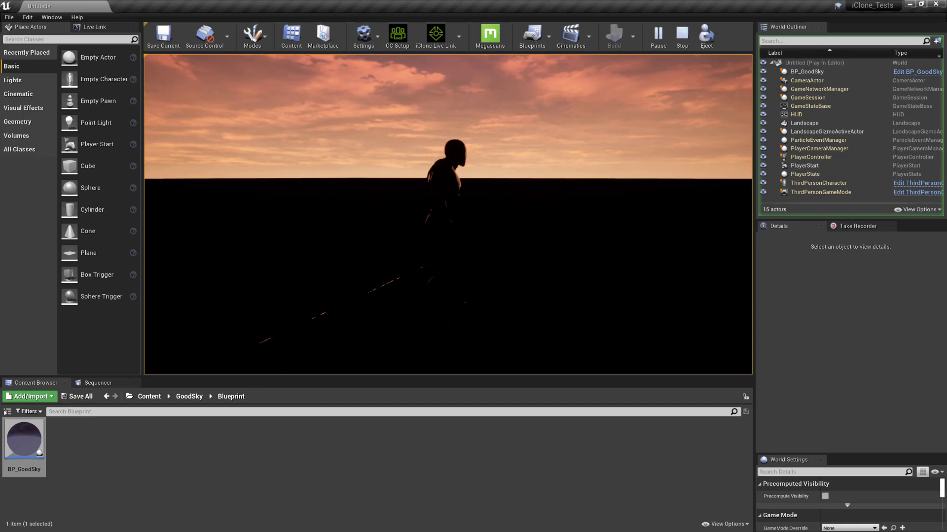
key(Escape)
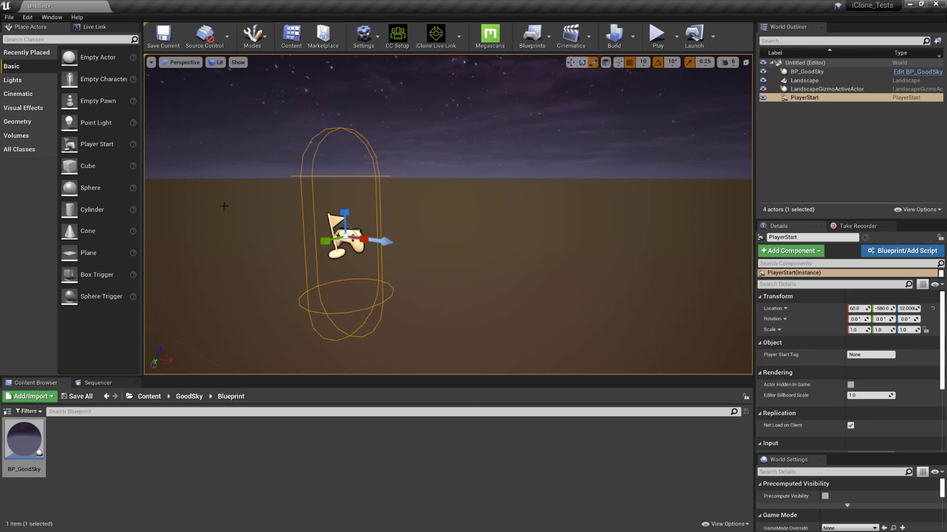
Select BP_GoodSky and scroll its Details to the Sky Beta day/night cycle options.
scroll(794, 376, down, 5)
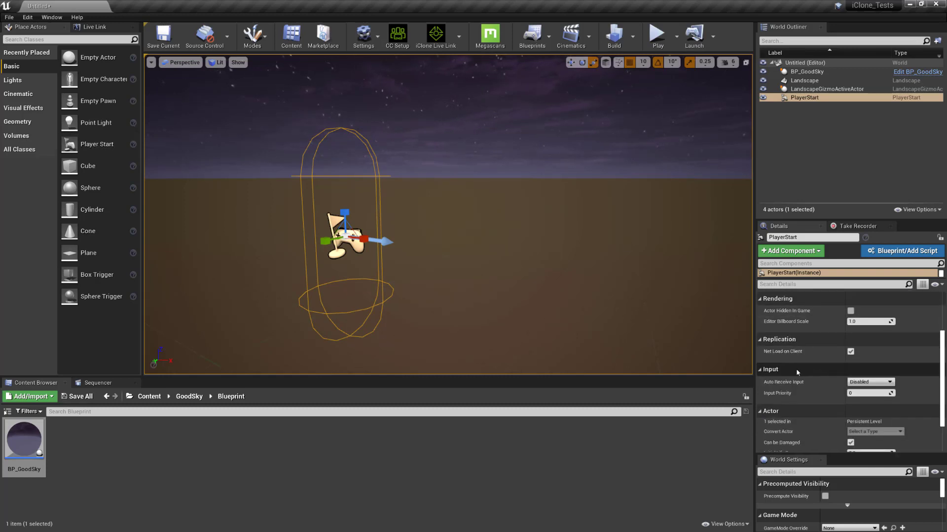
scroll(811, 371, up, 5)
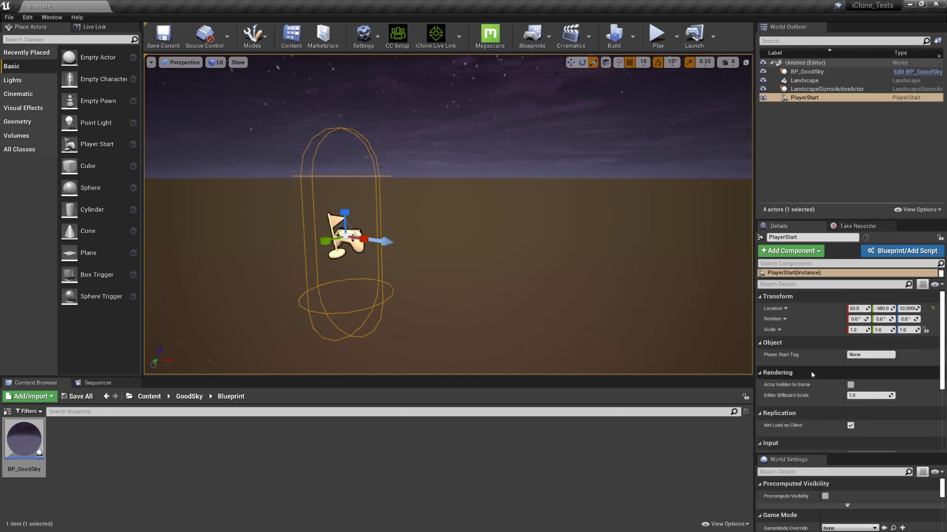
scroll(812, 372, down, 5)
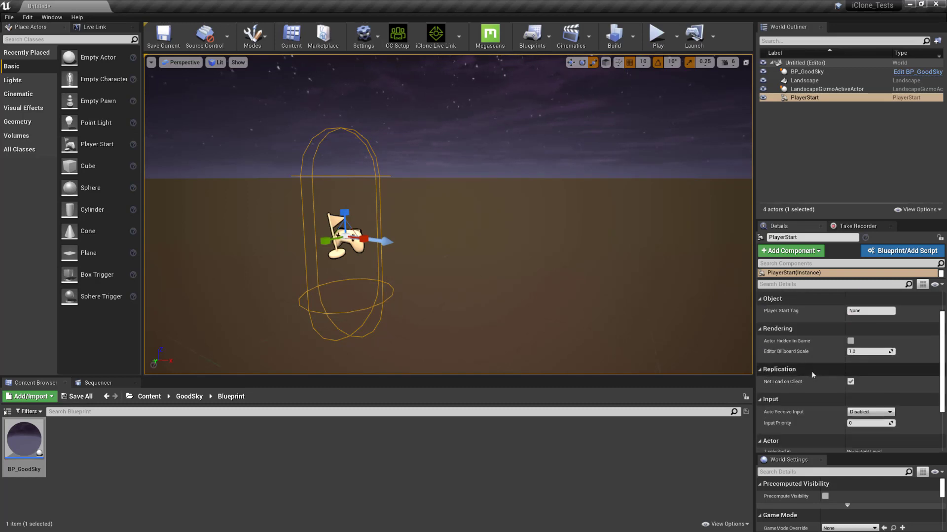
click(806, 71)
scroll(814, 375, down, 4)
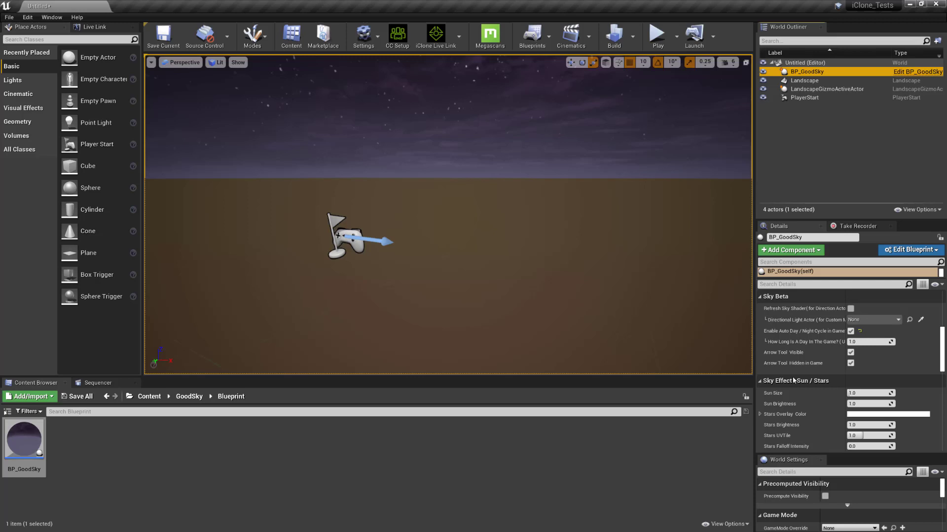
scroll(789, 378, down, 5)
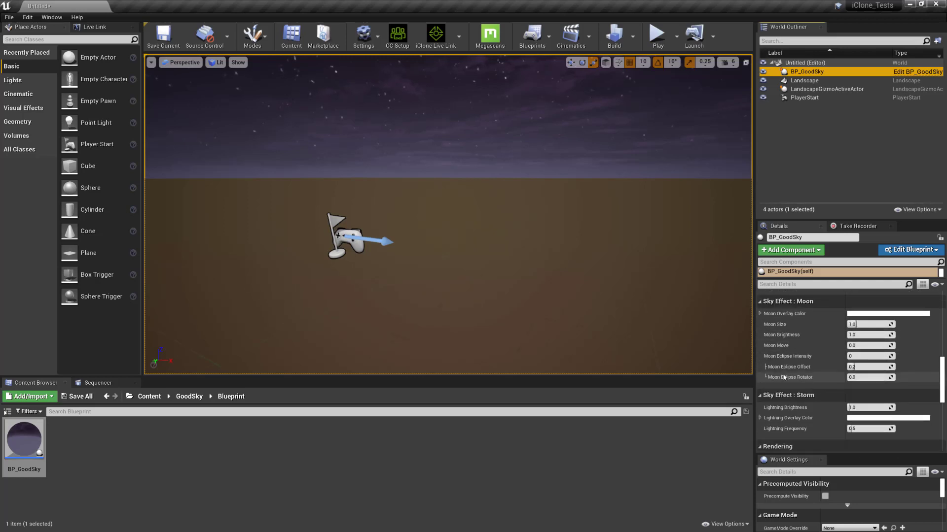
scroll(788, 378, up, 5)
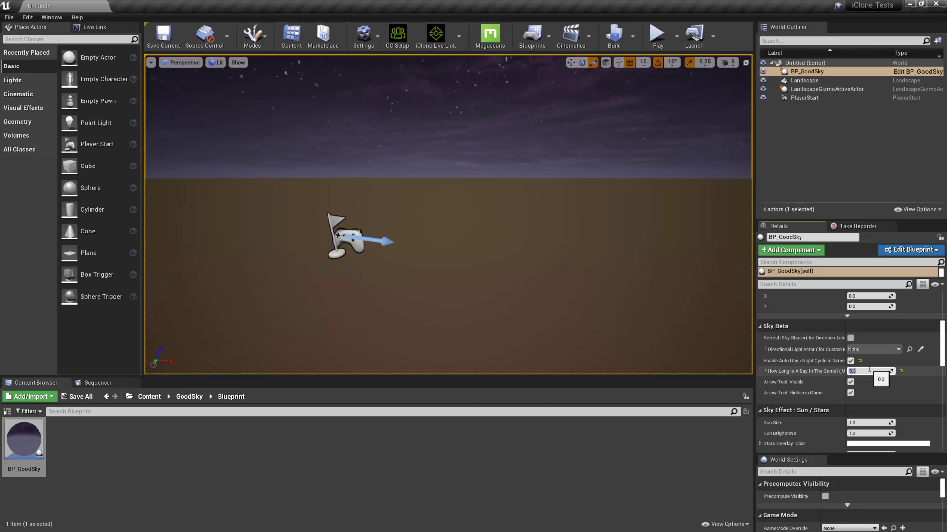
Place a Directional Light in the level and set its Mobility to Movable.
click(22, 81)
drag(101, 57, 360, 121)
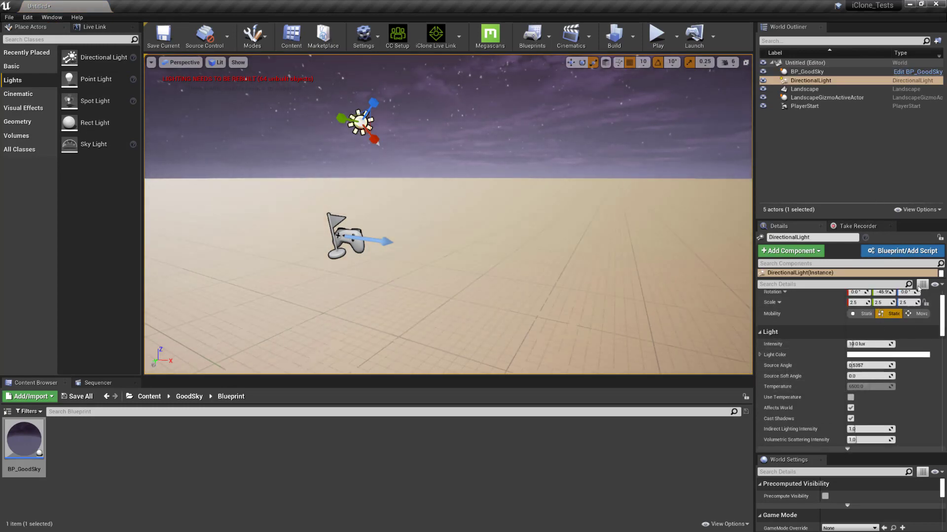
scroll(918, 296, up, 1)
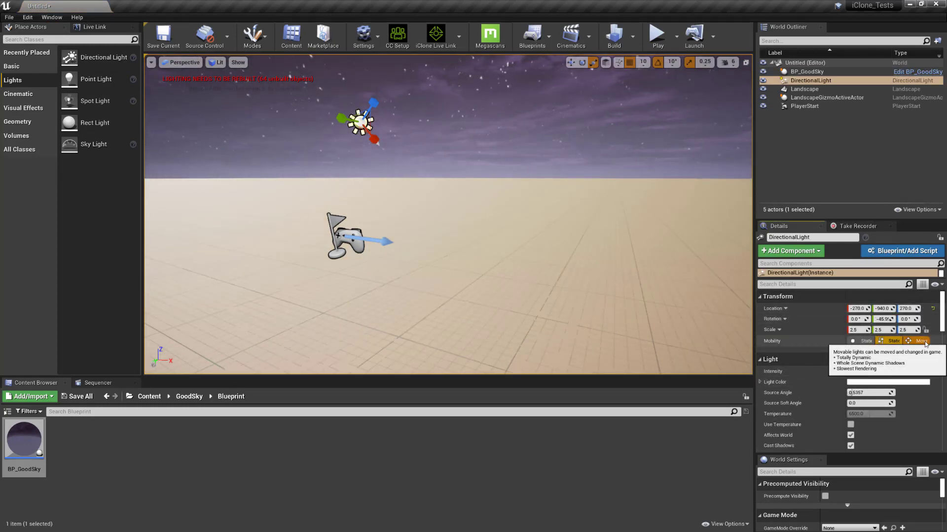
click(925, 342)
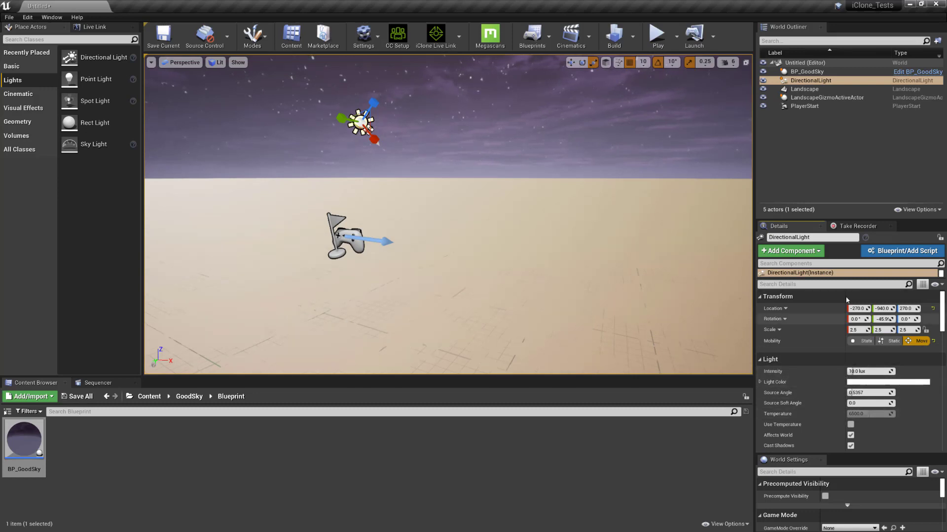
scroll(857, 367, down, 5)
scroll(857, 367, down, 2)
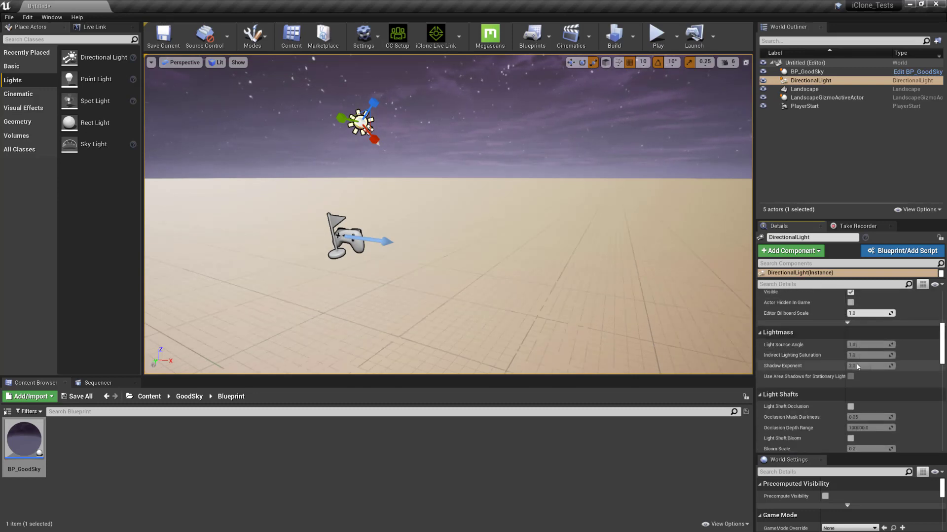
scroll(857, 367, down, 2)
Assign DirectionalLight as BP_GoodSky's Directional Light Actor, turning the sky to daytime.
click(807, 71)
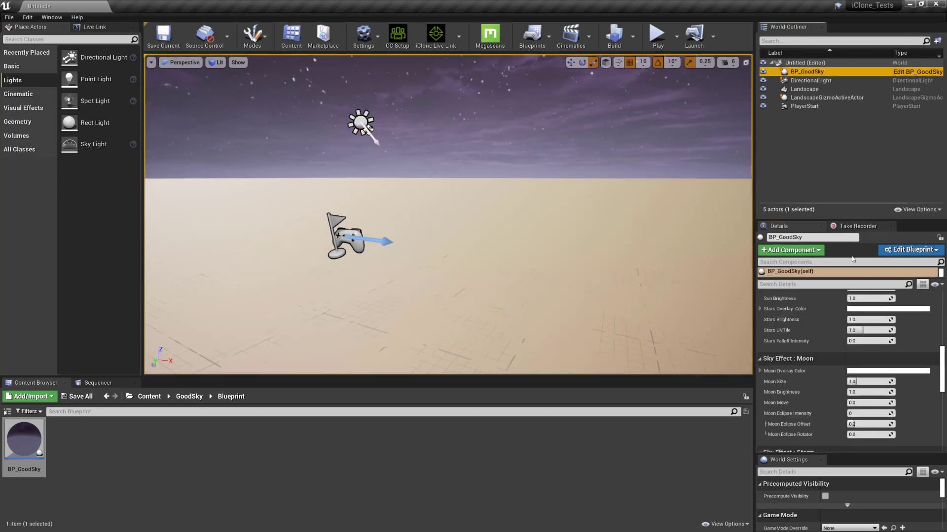
scroll(835, 393, up, 10)
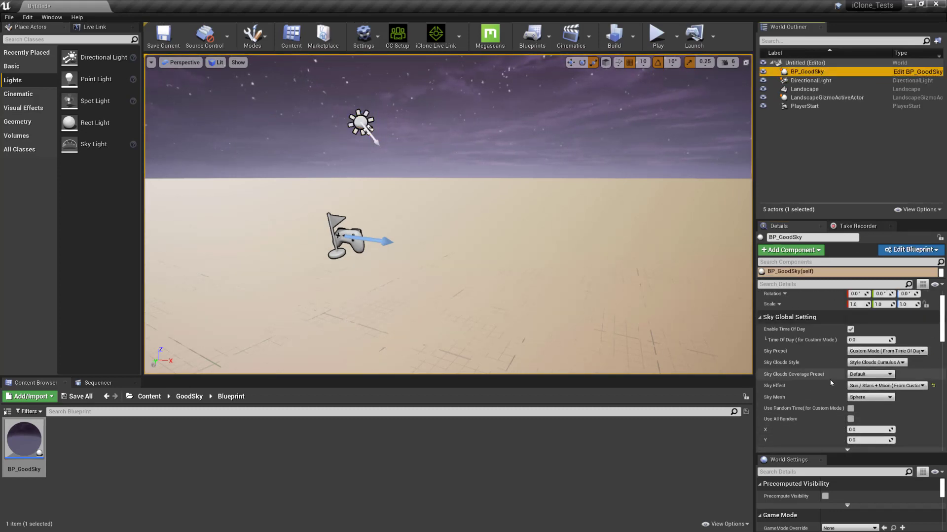
scroll(827, 379, down, 5)
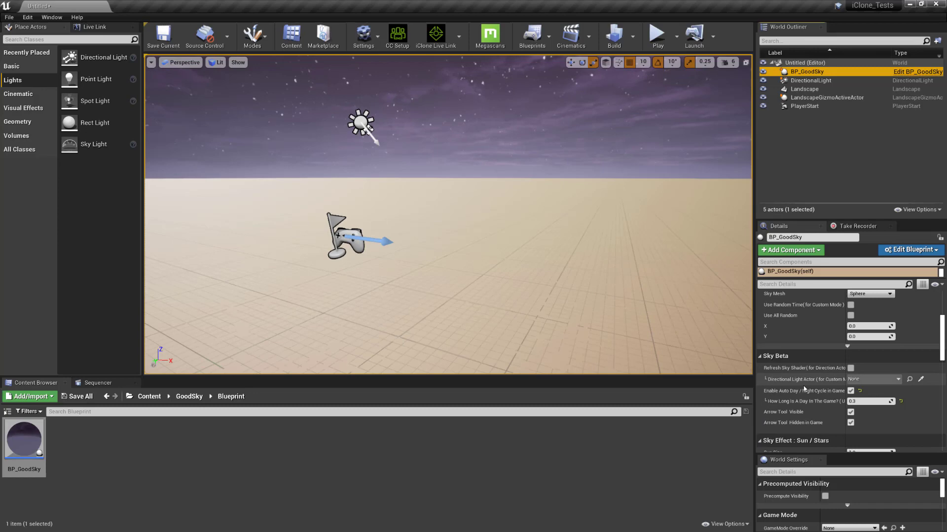
click(897, 380)
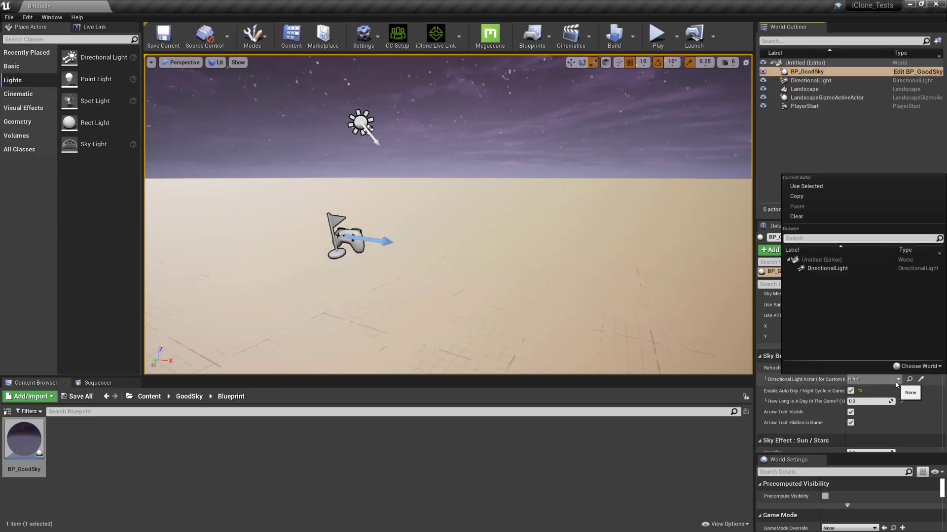
click(837, 269)
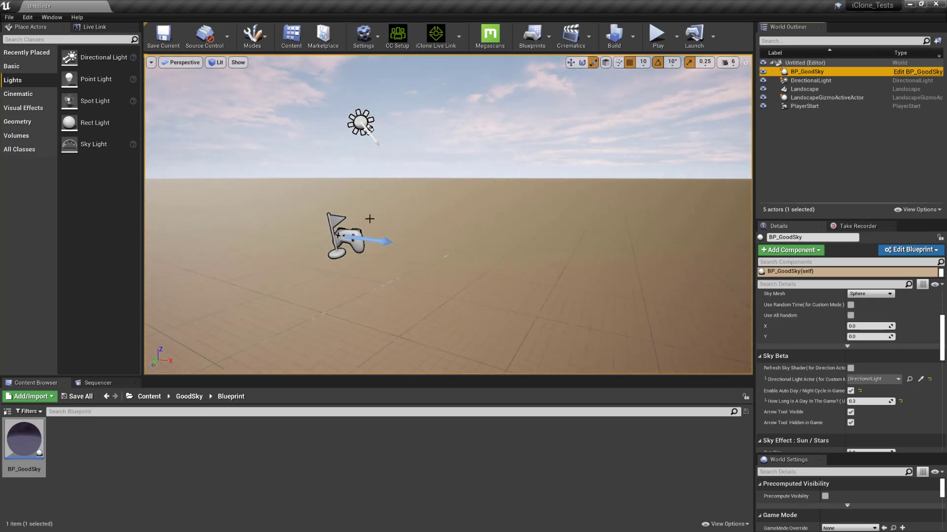
right_drag(408, 205, 306, 189)
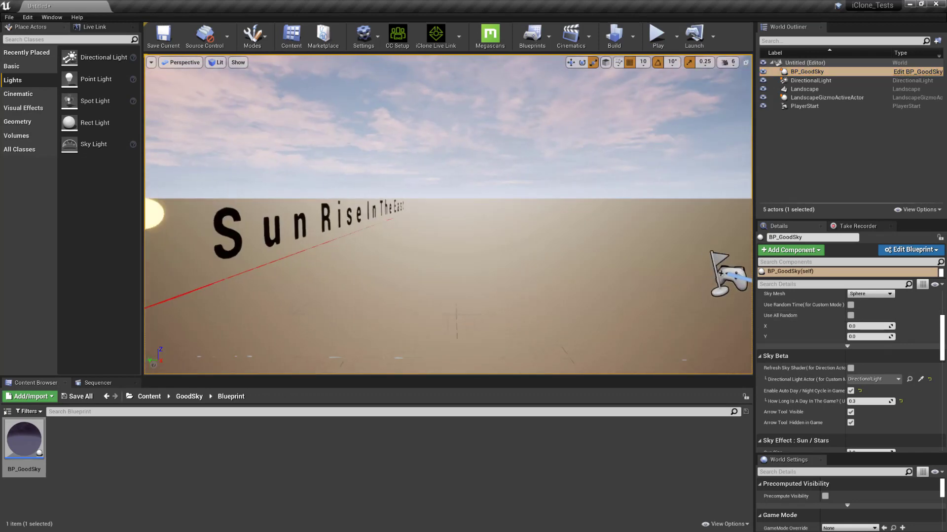
Play-test the level, running the character with W as day passes into night, then stop.
click(655, 41)
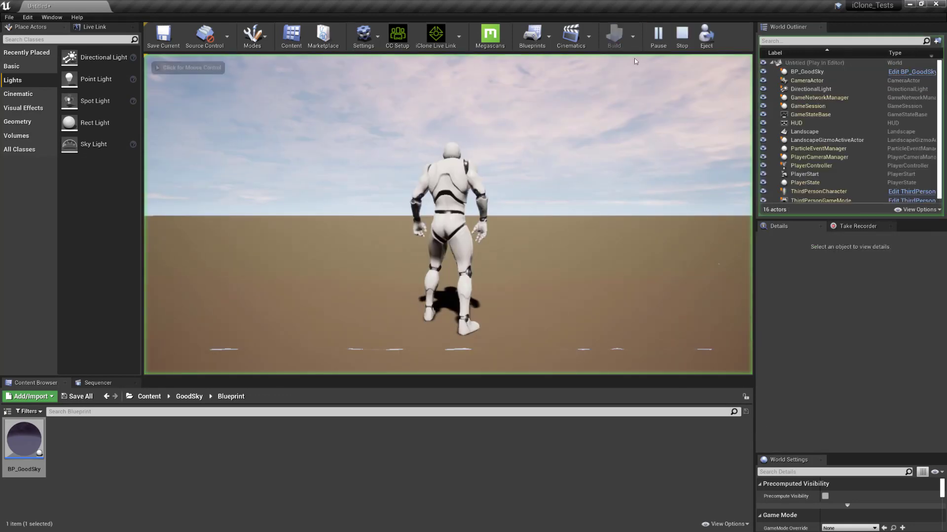
click(462, 193)
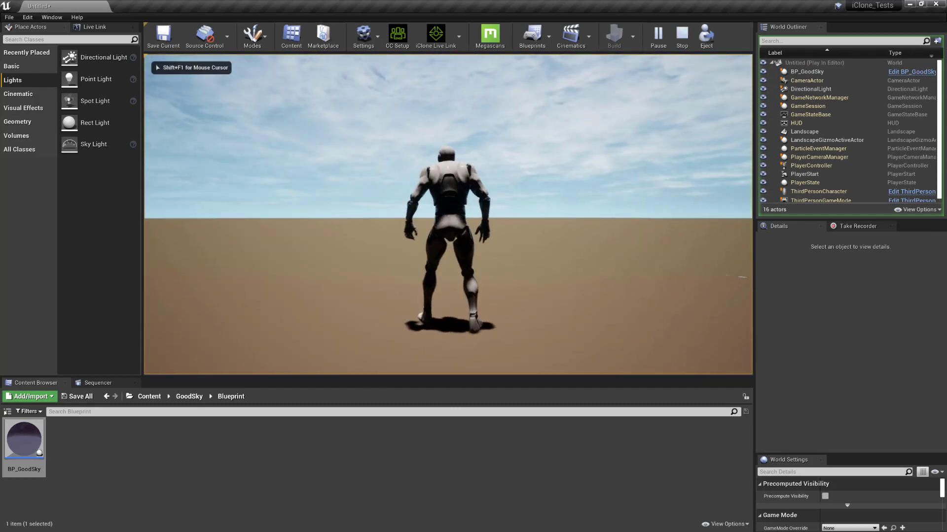
key(w)
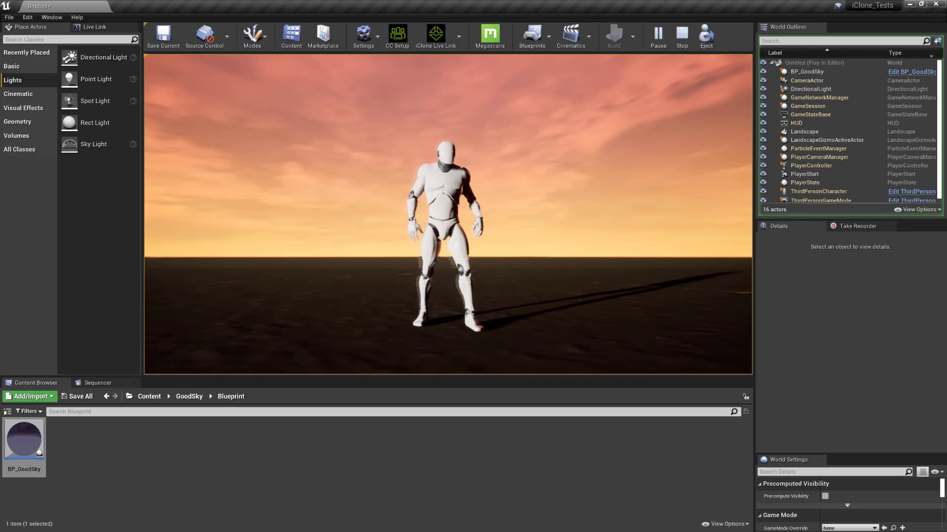
key(w)
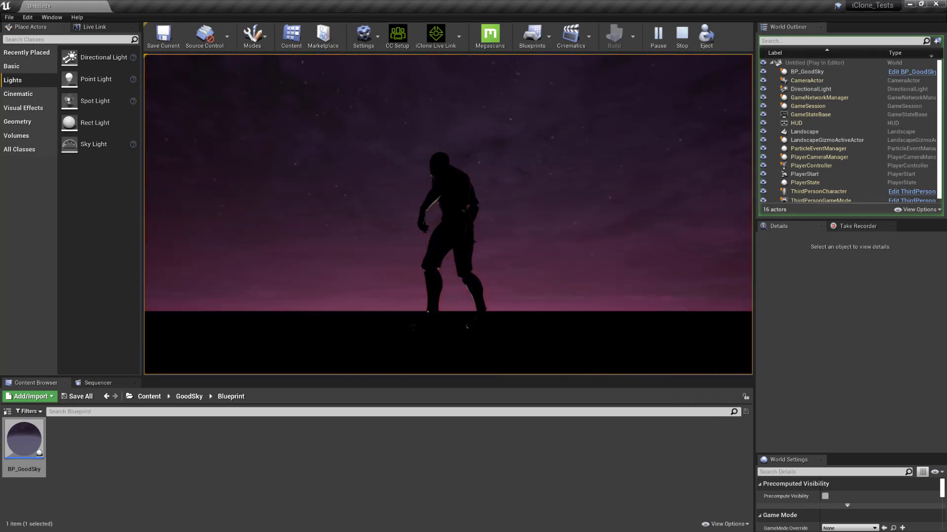
key(Escape)
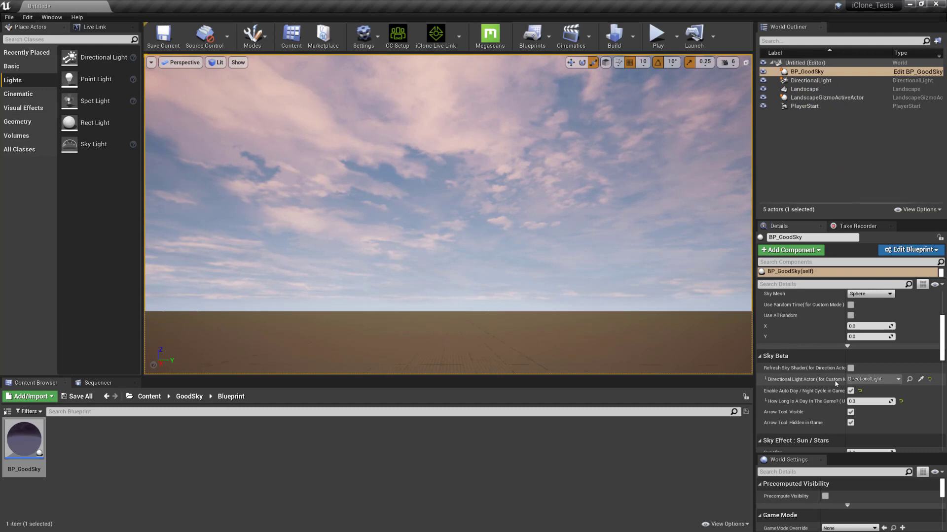
Delete the DirectionalLight from the level, confirming the referenced-actor prompt.
scroll(851, 400, up, 5)
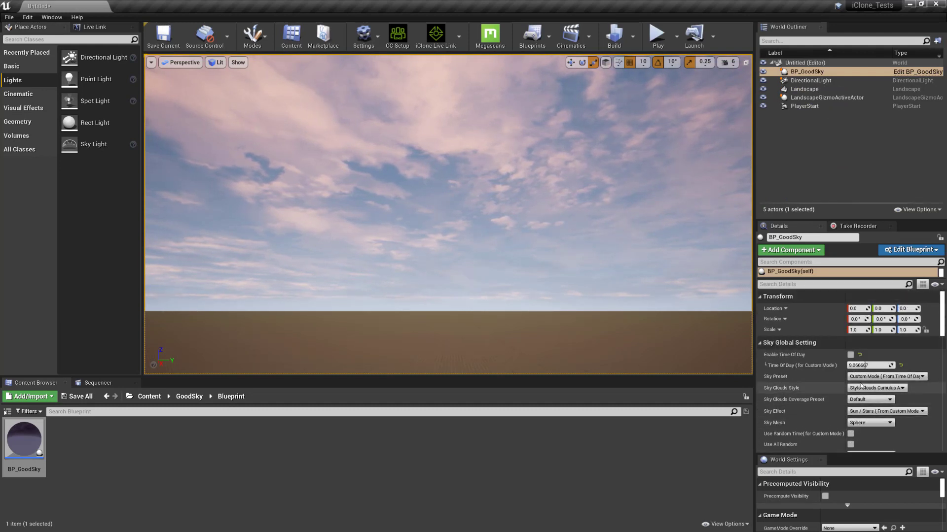
scroll(852, 397, down, 3)
click(809, 82)
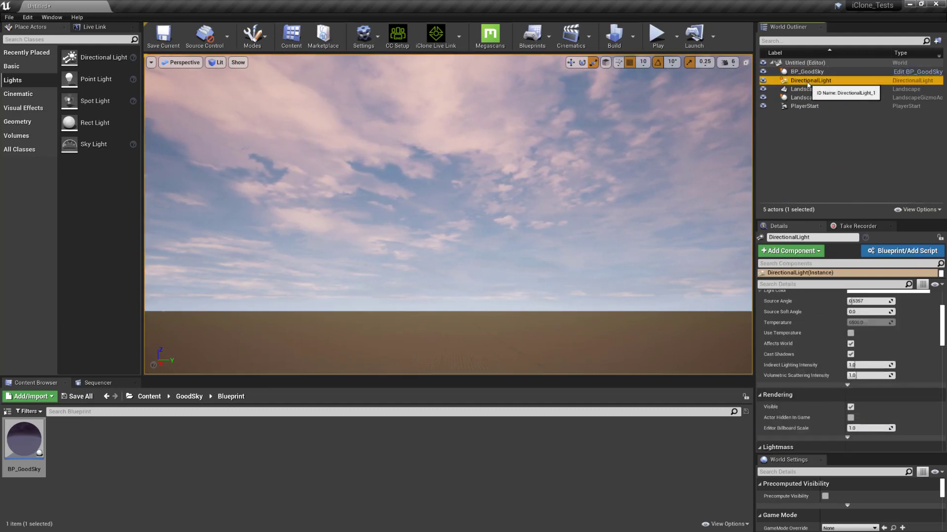
key(Delete)
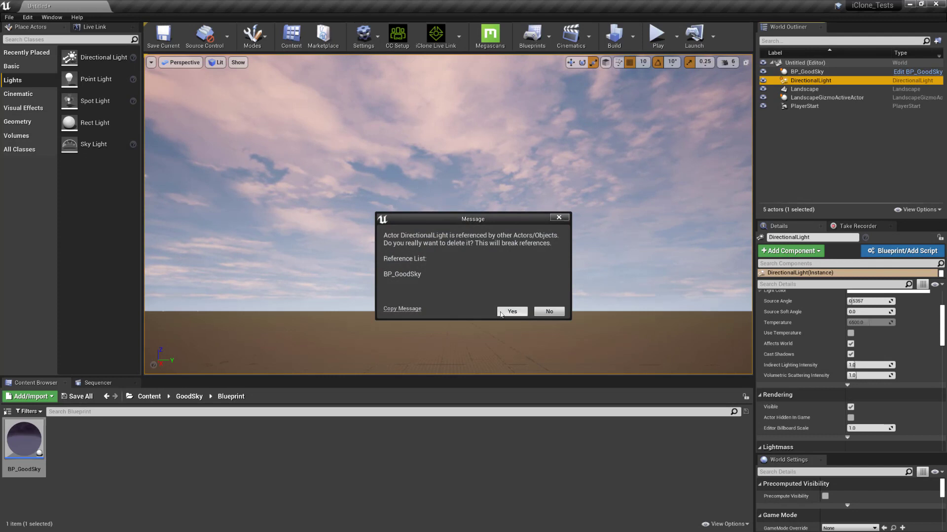
click(500, 314)
Add a Sky Light to the level and lower its Intensity Scale below 1.0.
click(813, 72)
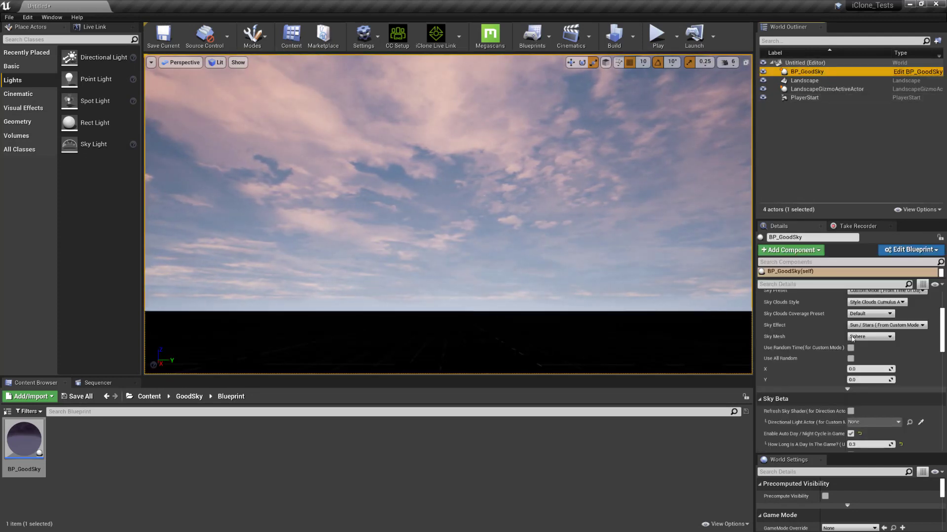
scroll(823, 363, down, 2)
scroll(823, 364, down, 1)
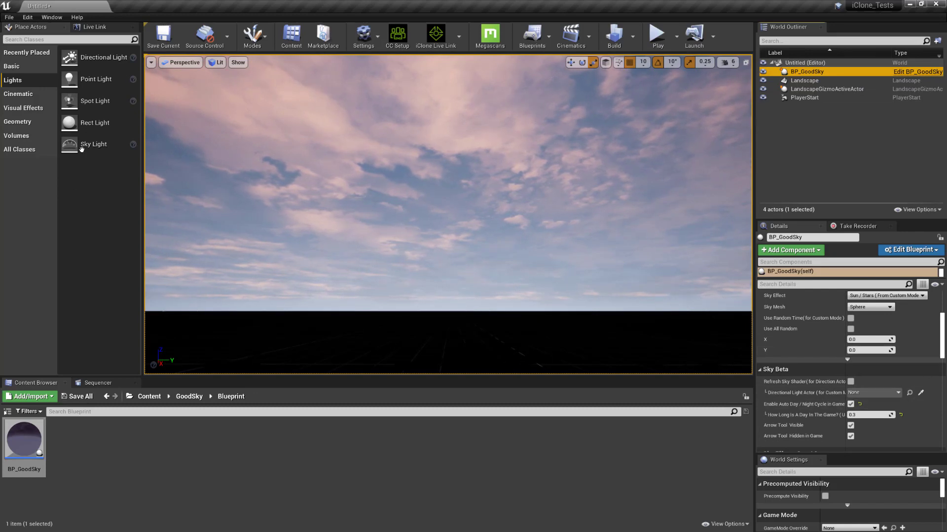
drag(81, 149, 767, 147)
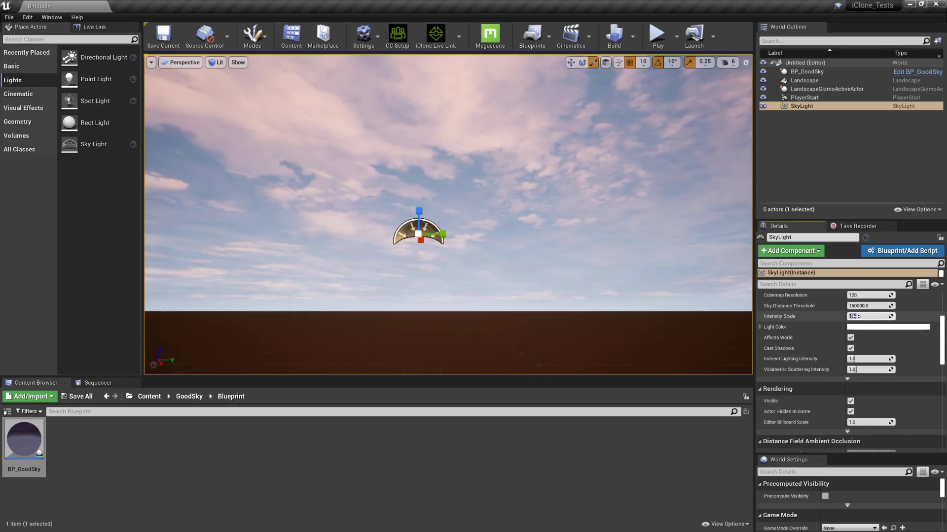
drag(855, 317, 849, 316)
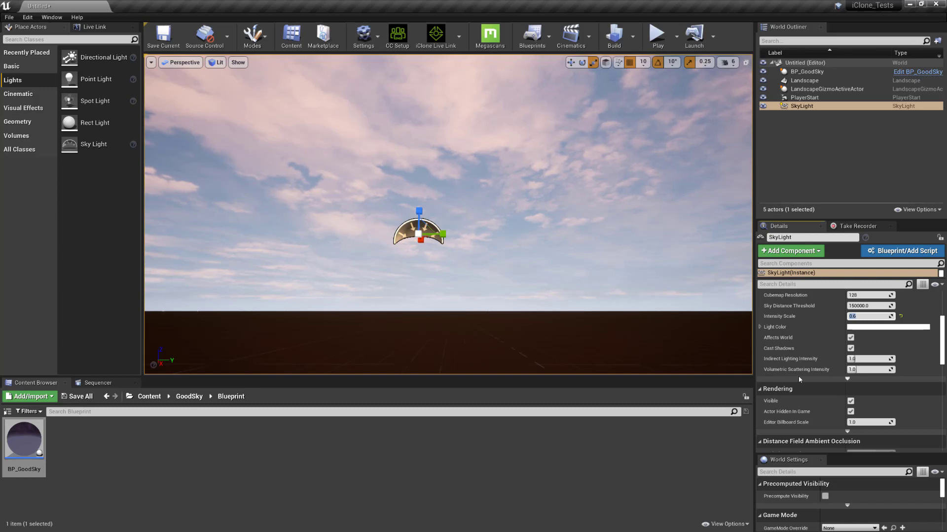
scroll(798, 376, down, 2)
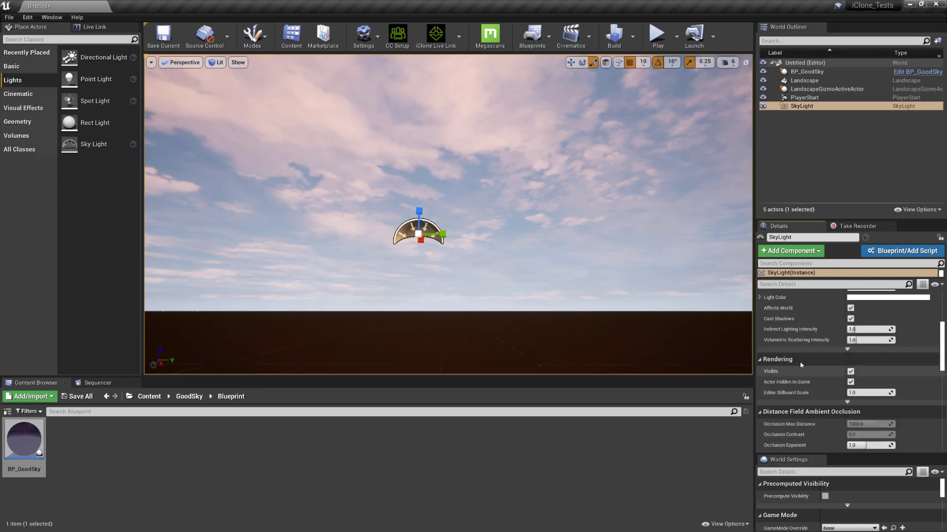
Select BP_GoodSky and set its Time Of Day to about 23.63 for night.
click(813, 72)
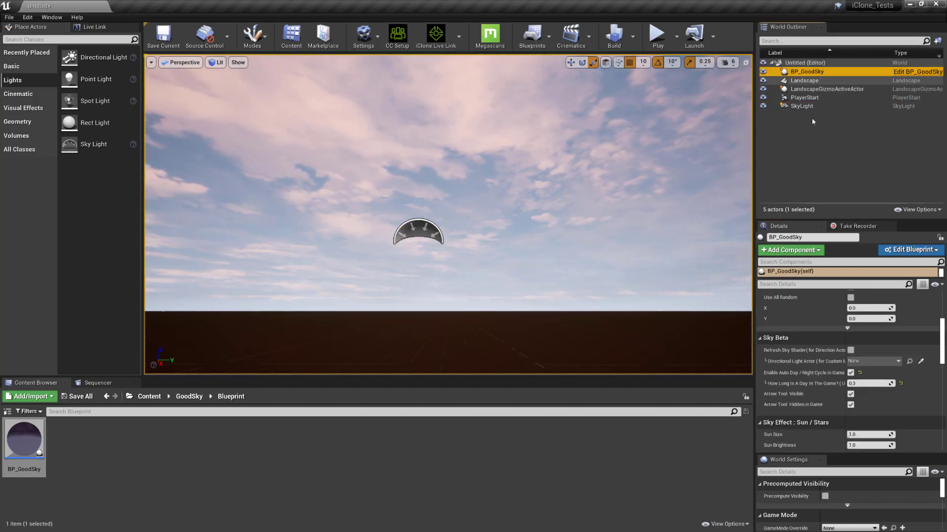
scroll(810, 358, down, 5)
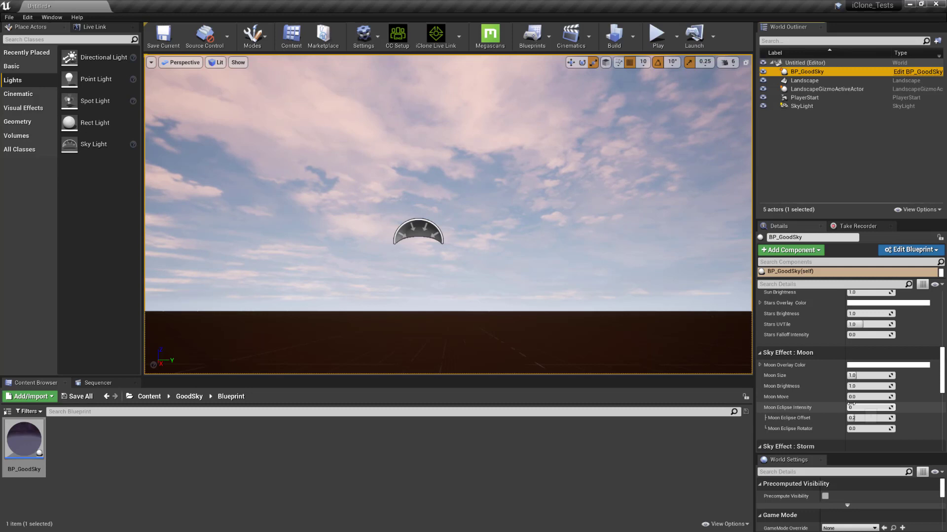
click(870, 397)
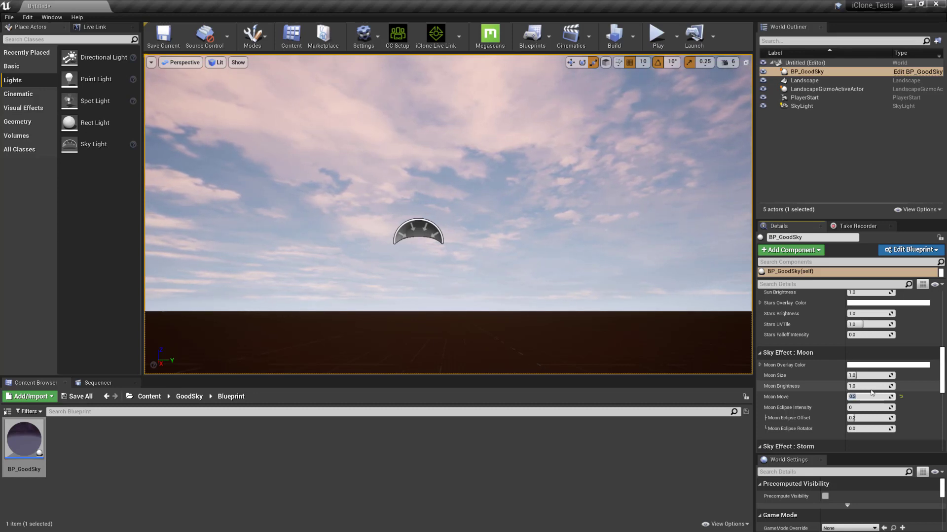
scroll(872, 384, up, 10)
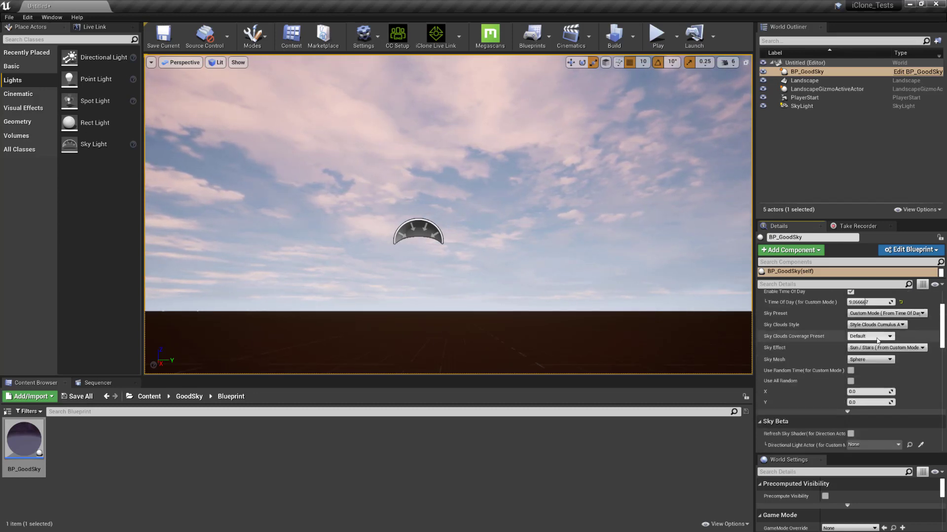
scroll(877, 340, up, 3)
drag(866, 365, 912, 365)
right_drag(434, 301, 473, 289)
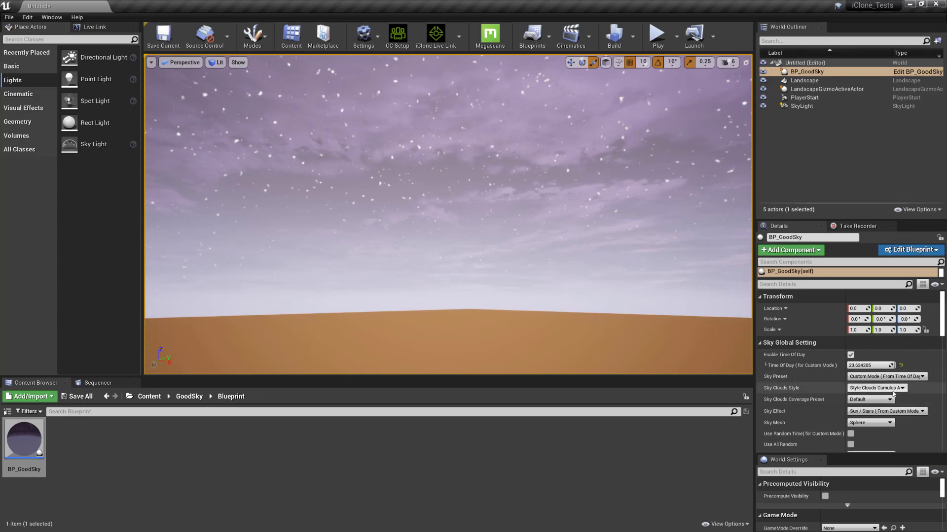
Change BP_GoodSky's Sky Effect to Sun / Stars + Moon and look at the moon.
scroll(876, 433, down, 1)
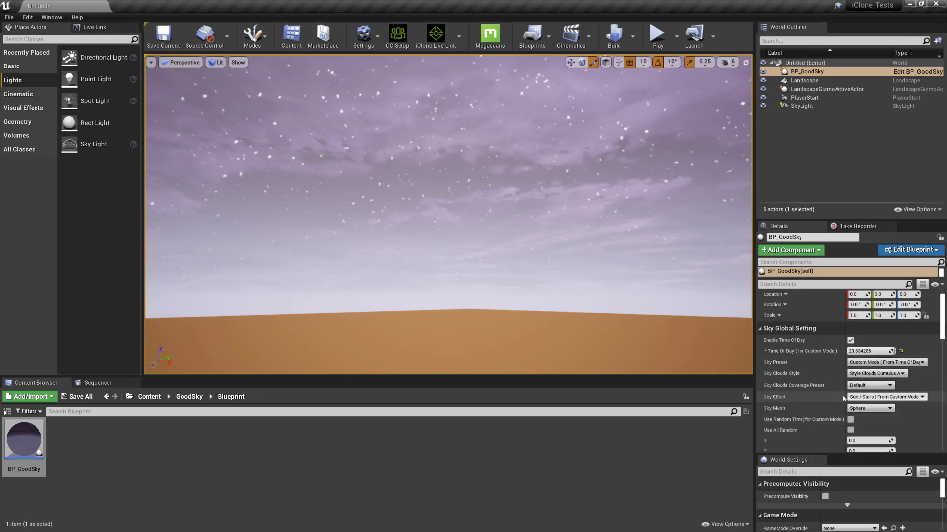
click(880, 397)
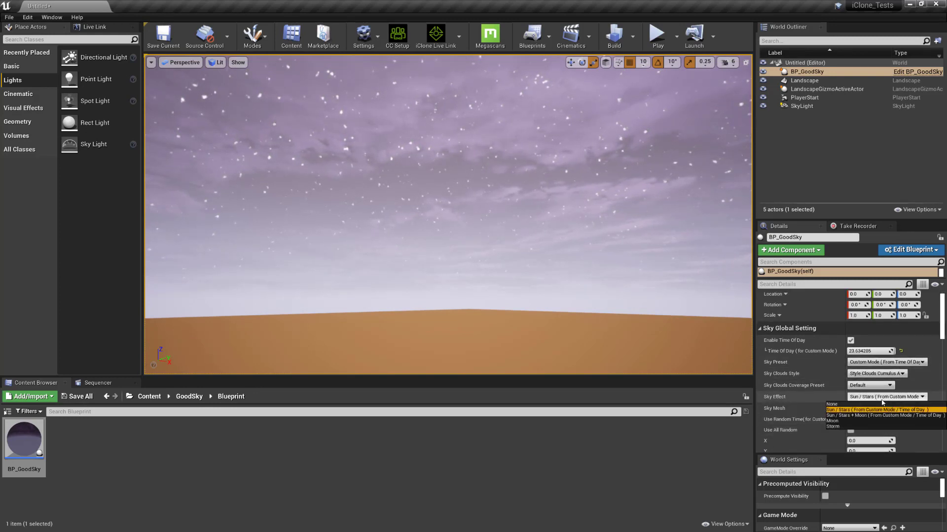
click(846, 415)
right_drag(516, 285, 562, 287)
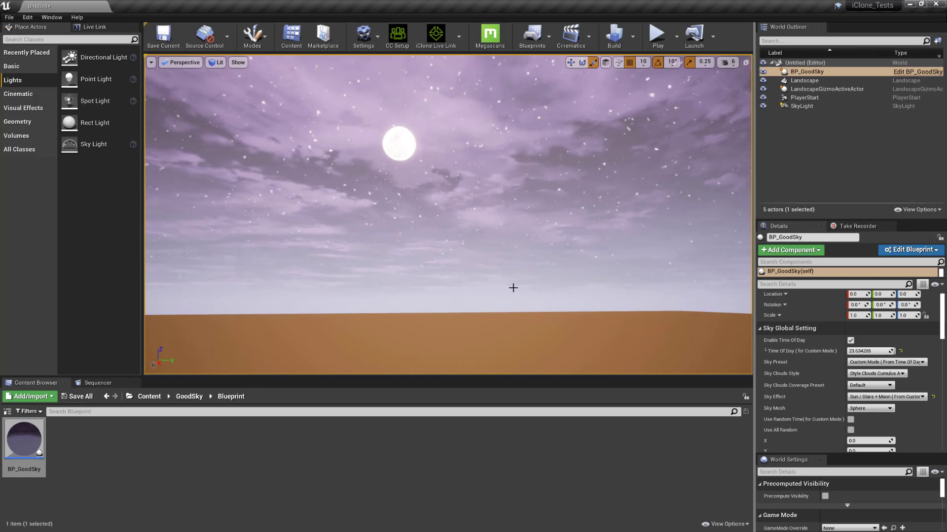
click(656, 34)
click(492, 229)
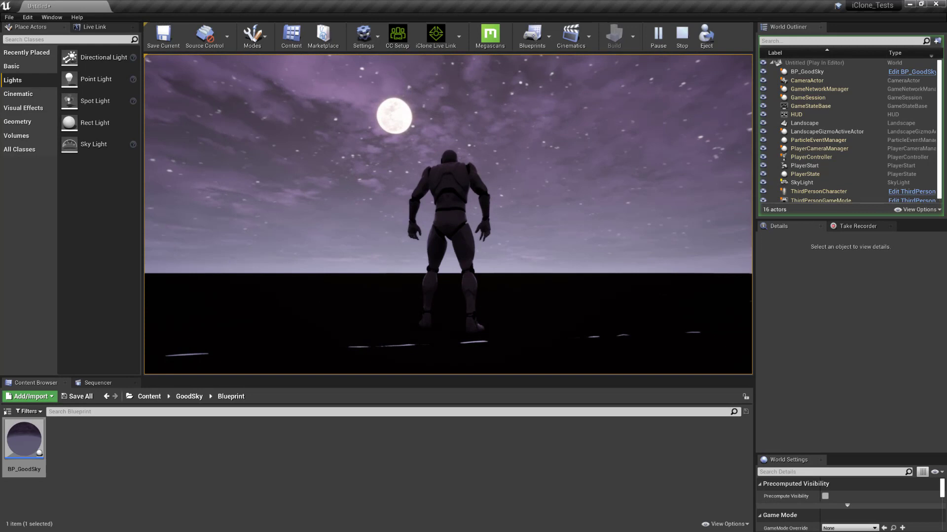
key(Escape)
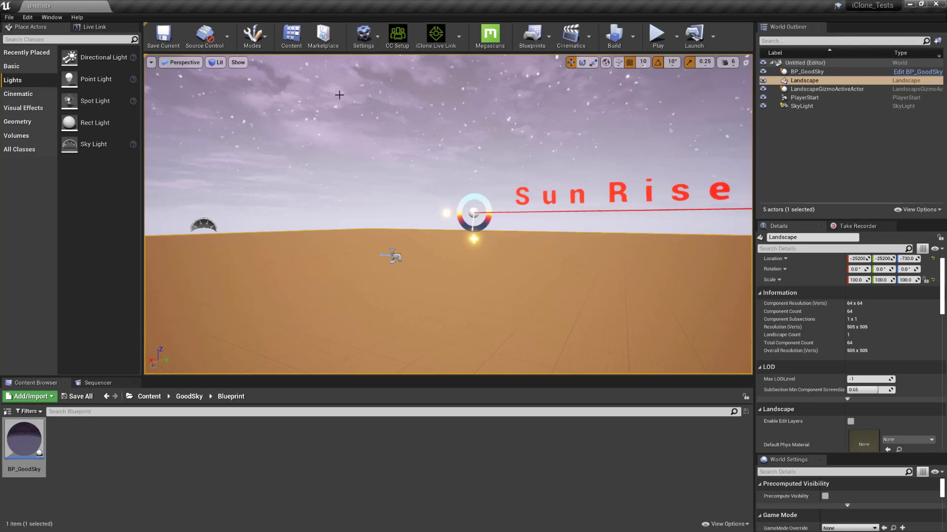
Open the Level Blueprint and shrink its window so the World Outliner is visible.
click(548, 42)
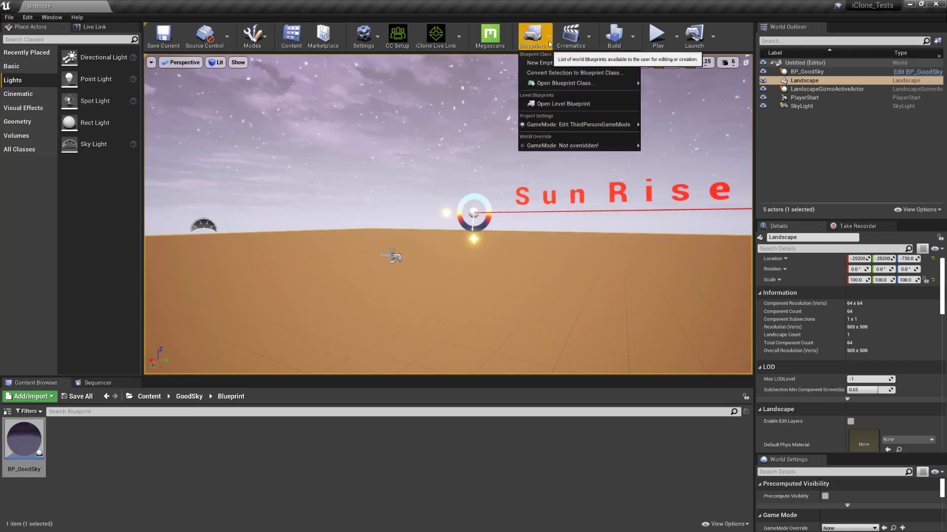
click(563, 104)
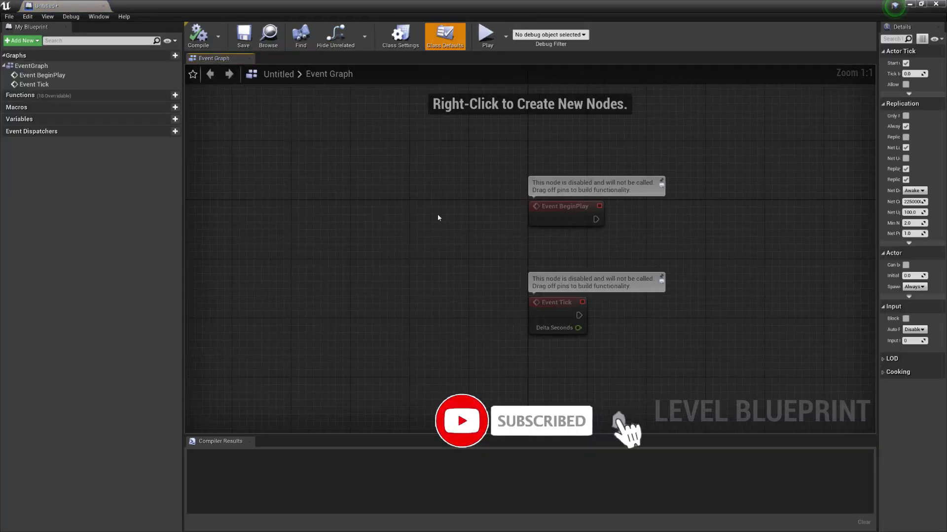
right_drag(438, 218, 247, 205)
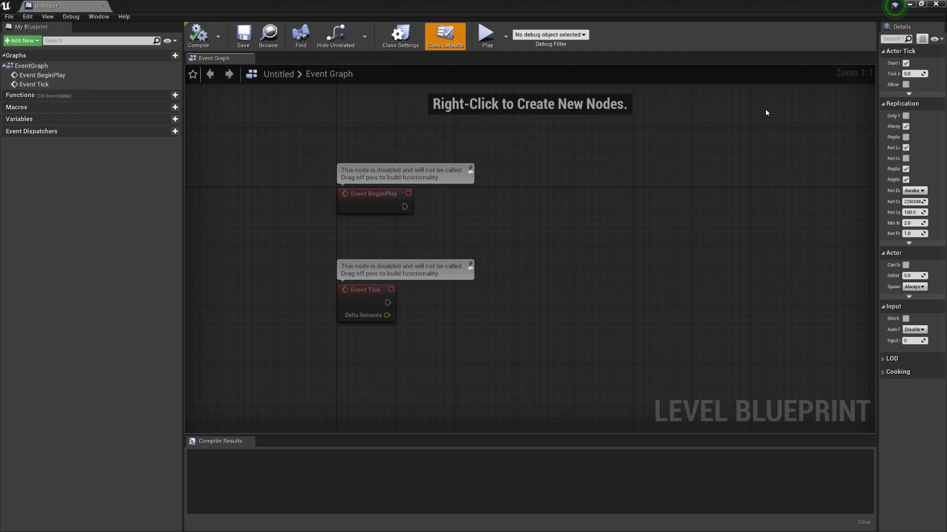
drag(877, 121, 809, 133)
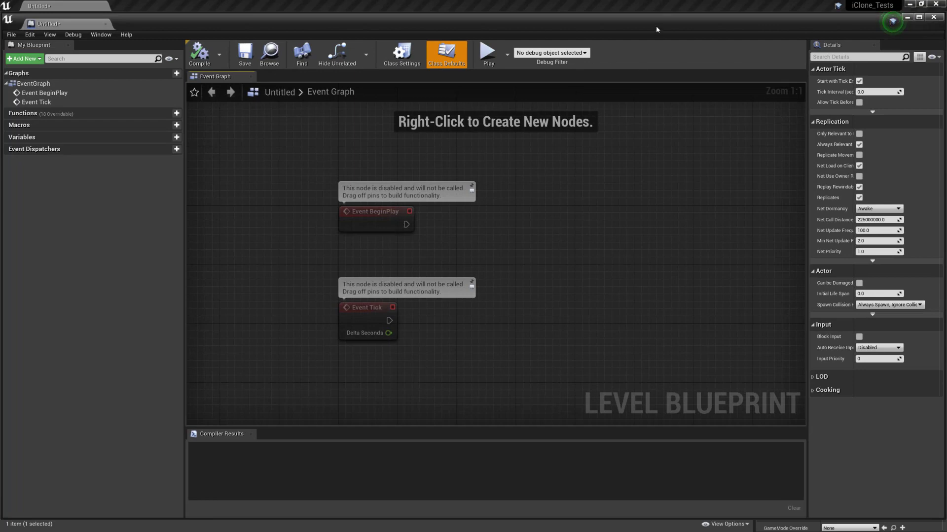
click(921, 5)
drag(52, 43, 352, 153)
drag(666, 150, 439, 64)
Create a BP_GoodSky reference node in the Event Graph and move it up-left.
click(810, 72)
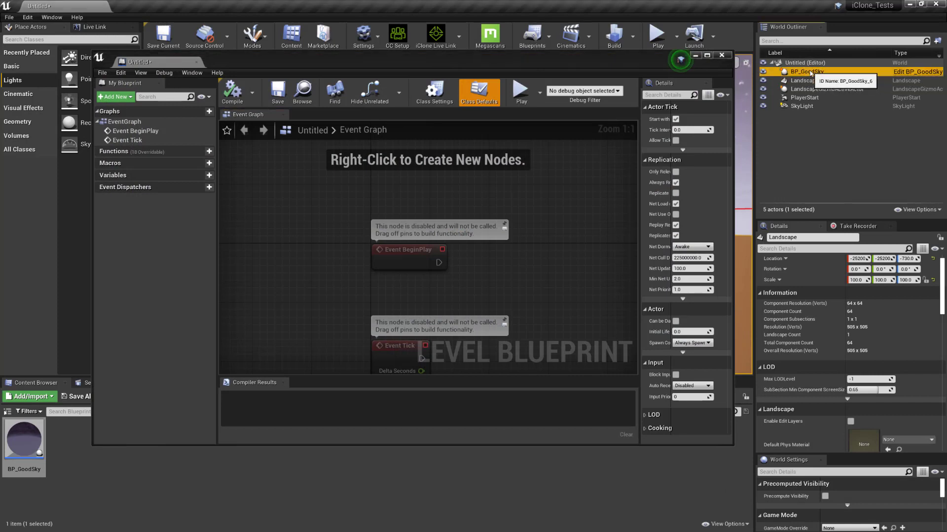
right_click(535, 224)
click(600, 267)
drag(571, 228, 464, 193)
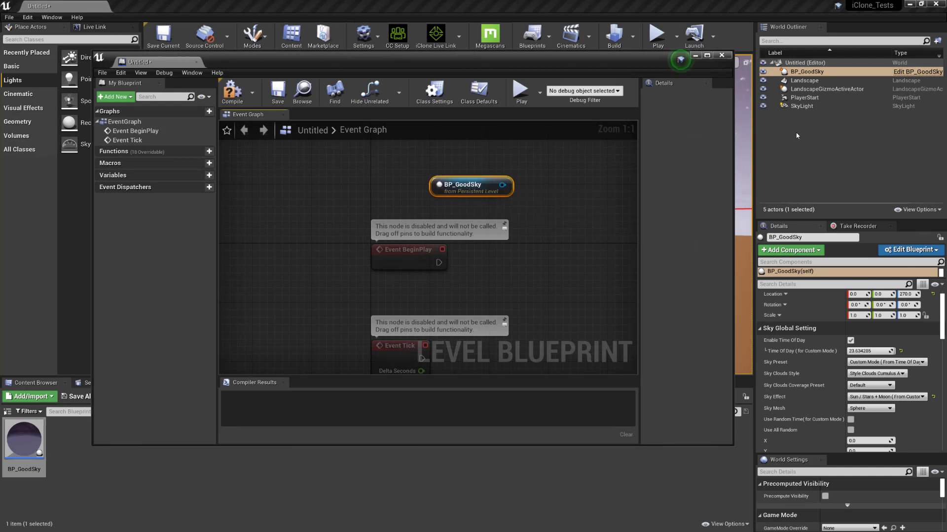
Add a SkyLight reference node next to BP_GoodSky, then maximize the blueprint window.
click(802, 106)
right_click(579, 163)
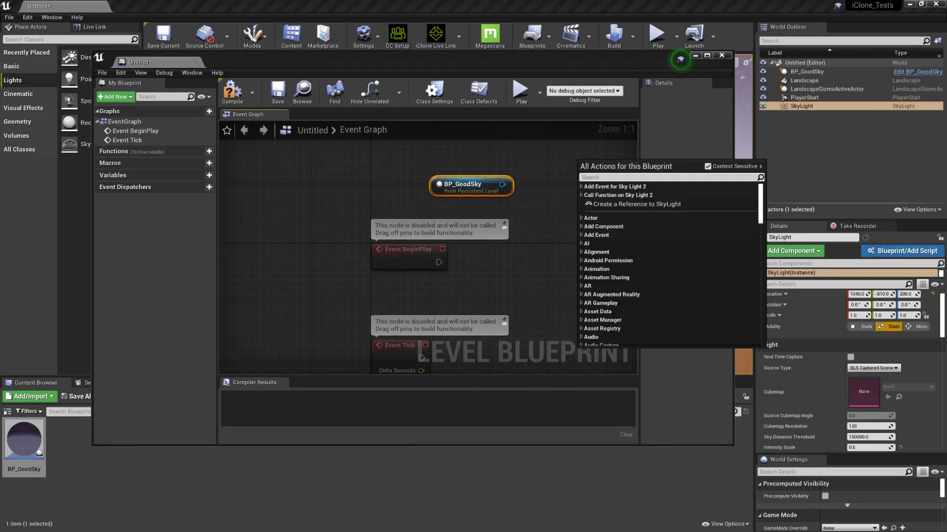
click(636, 204)
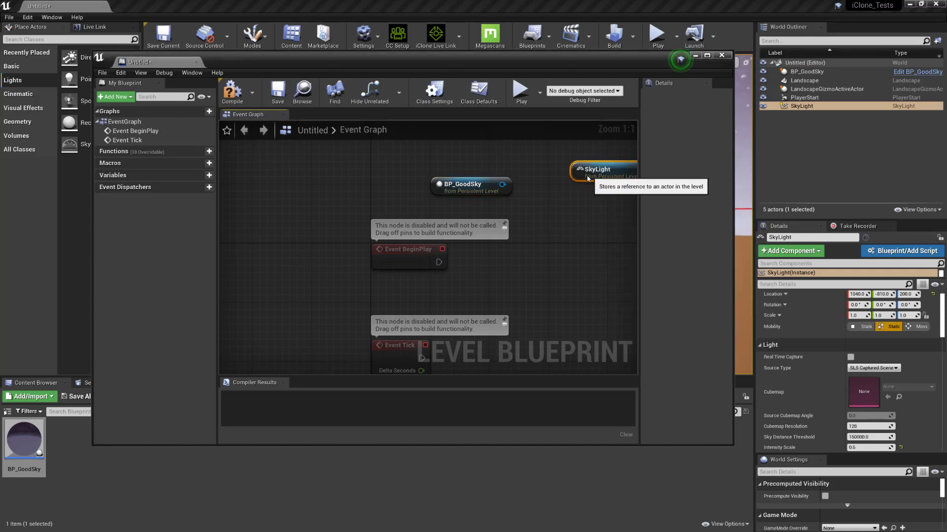
drag(588, 178, 536, 171)
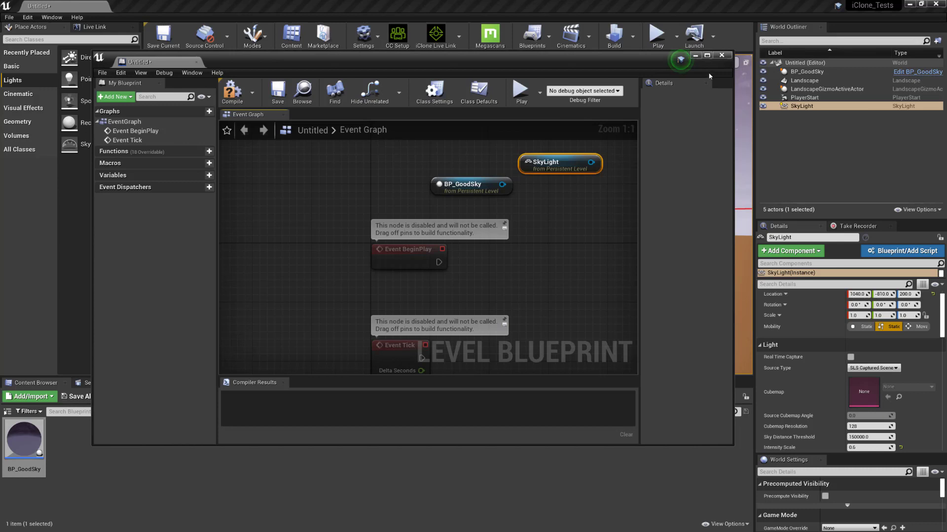
click(707, 56)
right_drag(626, 177, 532, 164)
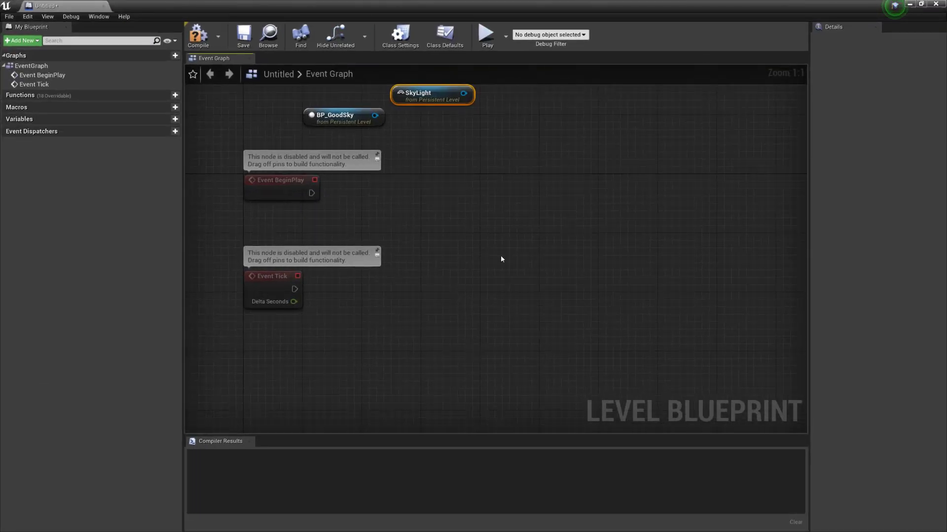
Add a Branch node from Event Tick's exec pin and place BP_GoodSky below Event Tick.
drag(298, 288, 383, 276)
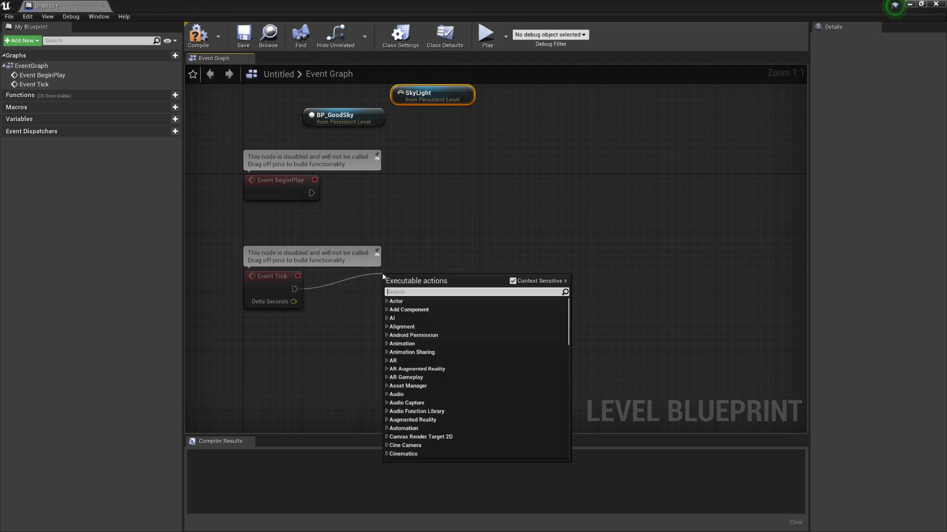
text(branch)
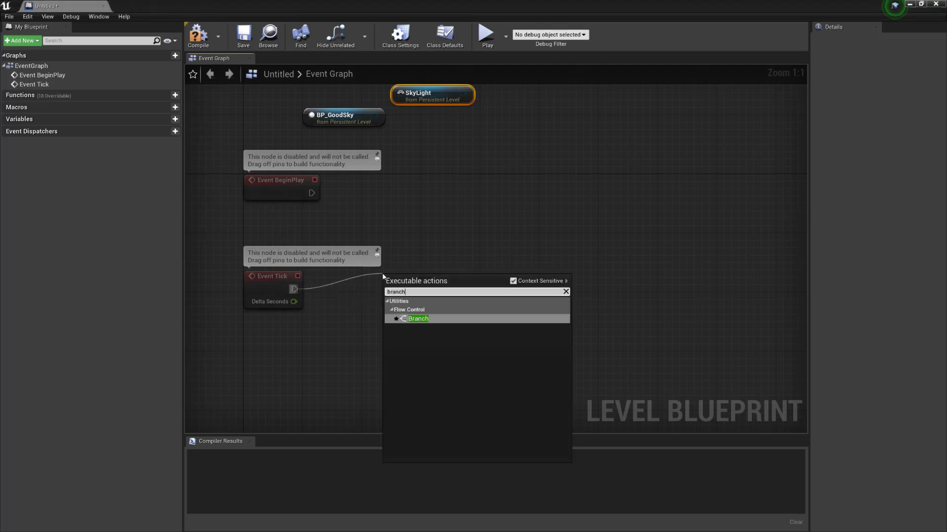
key(Return)
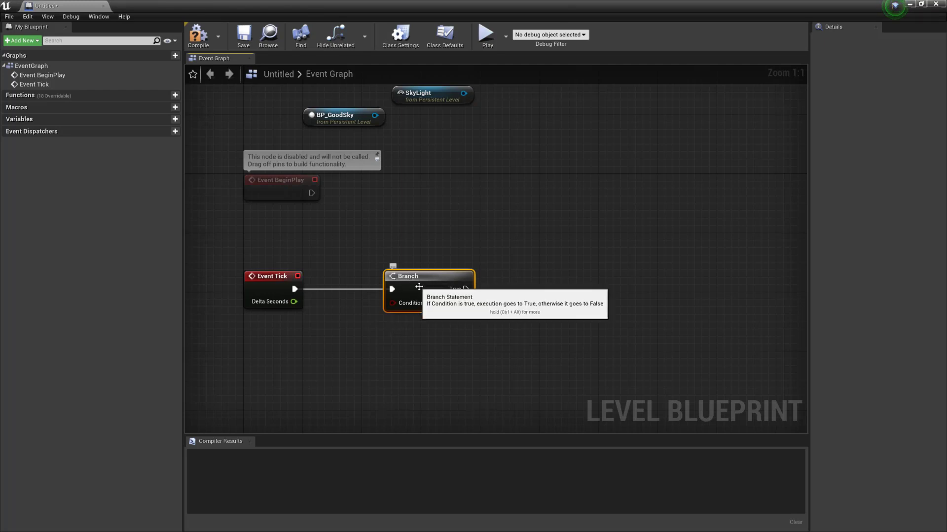
drag(411, 279, 470, 286)
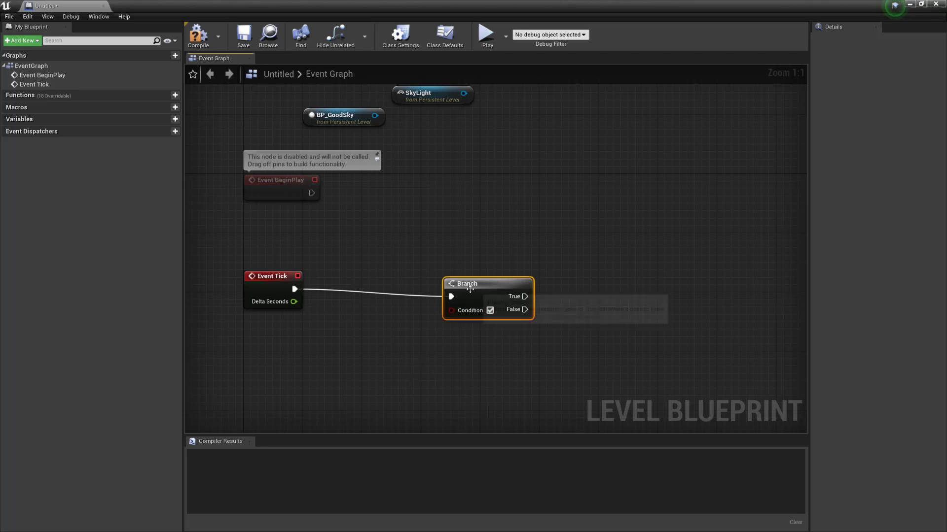
drag(470, 285, 447, 277)
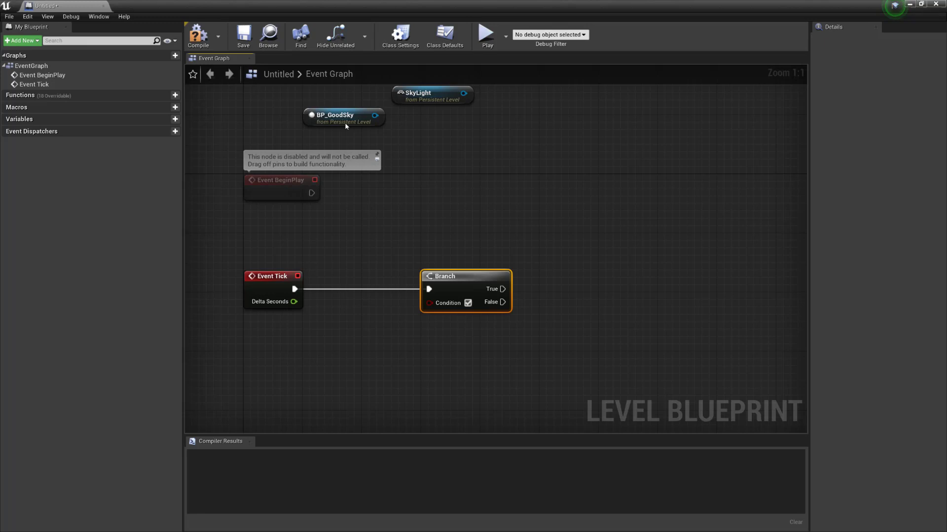
drag(347, 126, 344, 336)
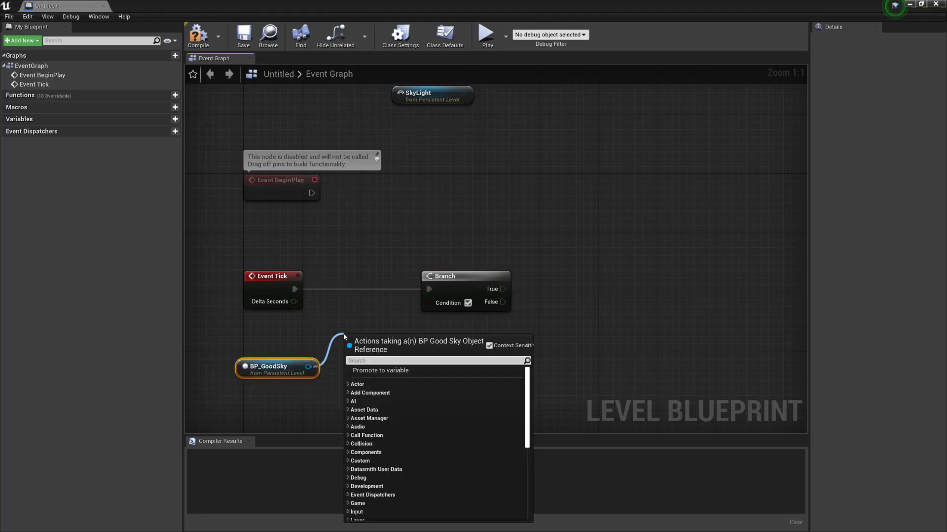
Add a Get Time Of Day (for Custom Mode) node from BP_GoodSky and arrange it below Event Tick.
text(get t)
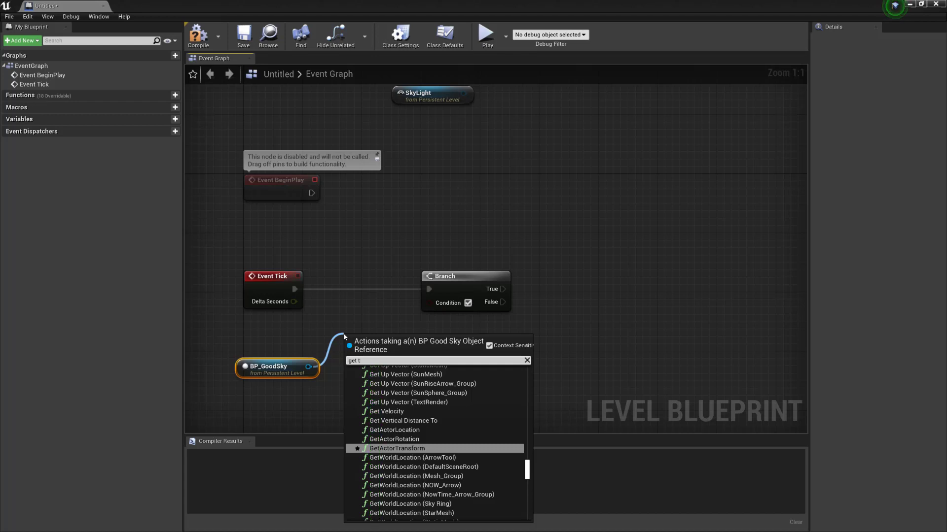
text(ime o)
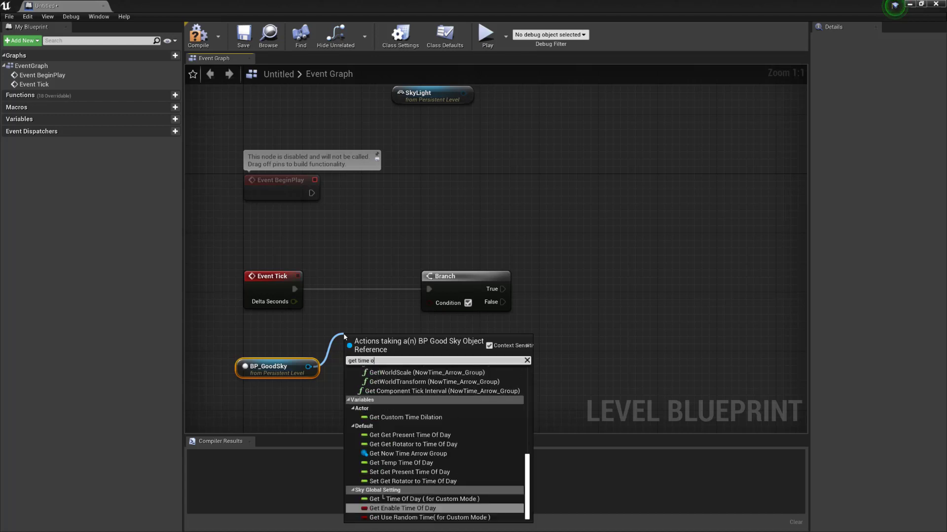
text(f)
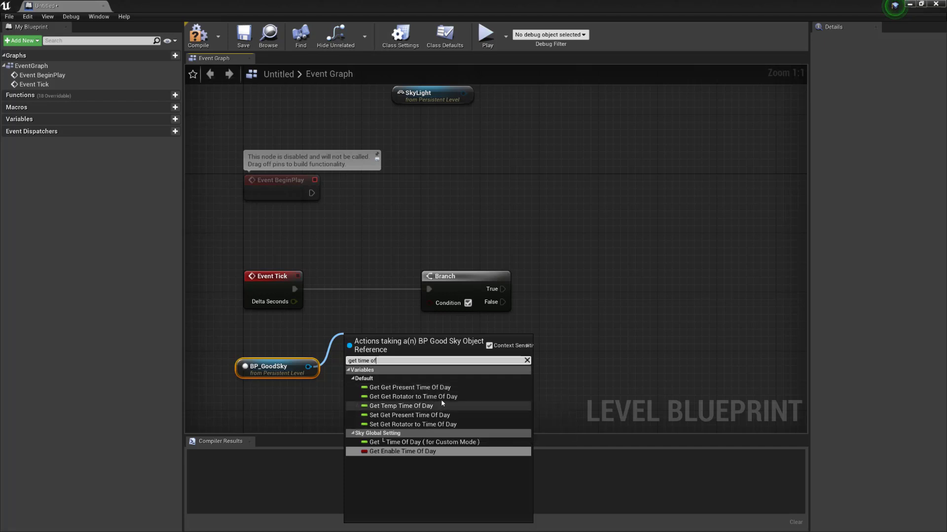
click(427, 442)
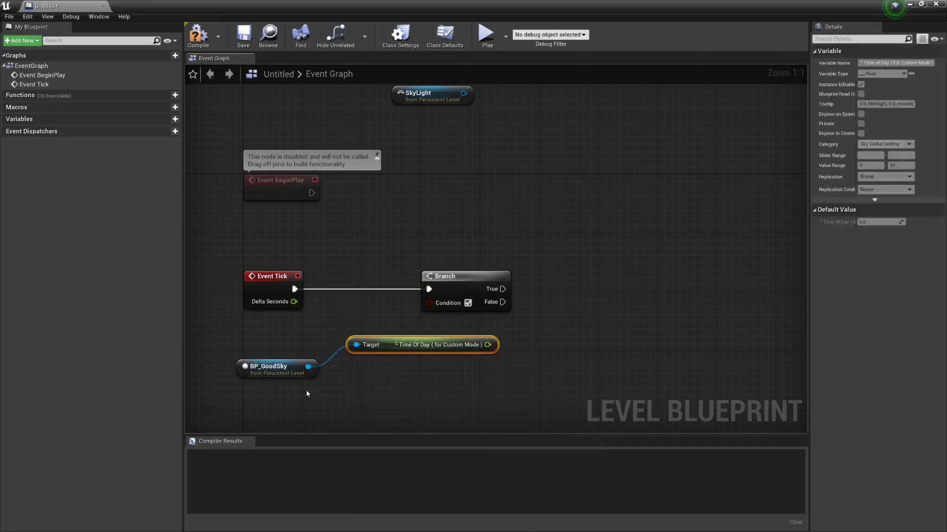
scroll(410, 291, down, 2)
drag(267, 259, 499, 311)
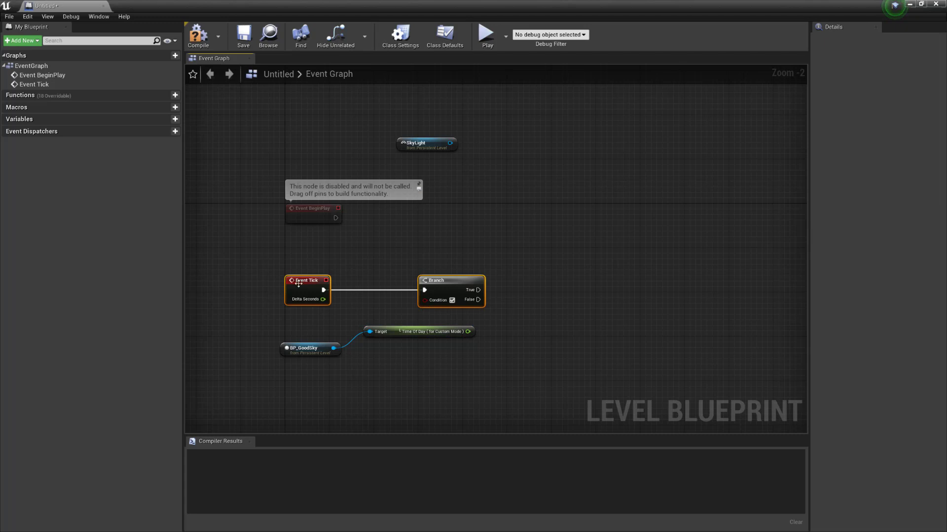
drag(330, 281, 404, 253)
right_drag(519, 309, 449, 334)
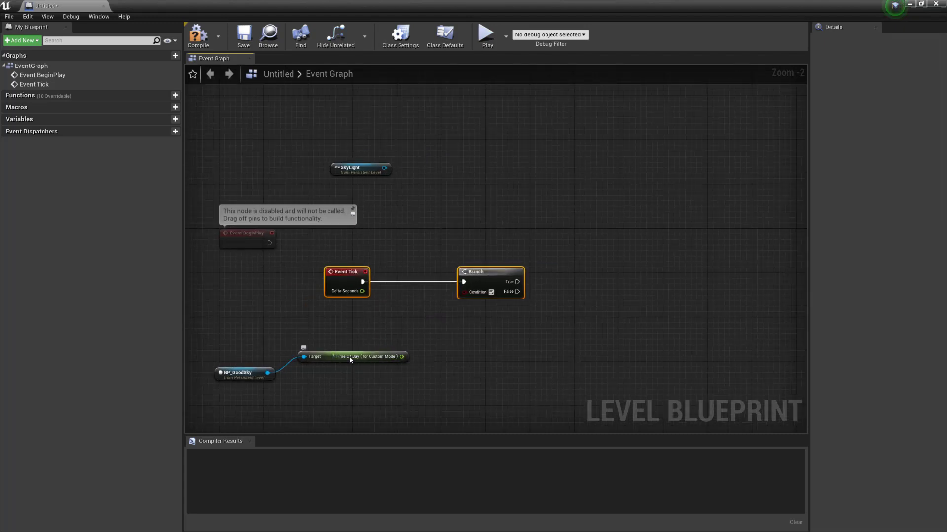
drag(327, 357, 312, 345)
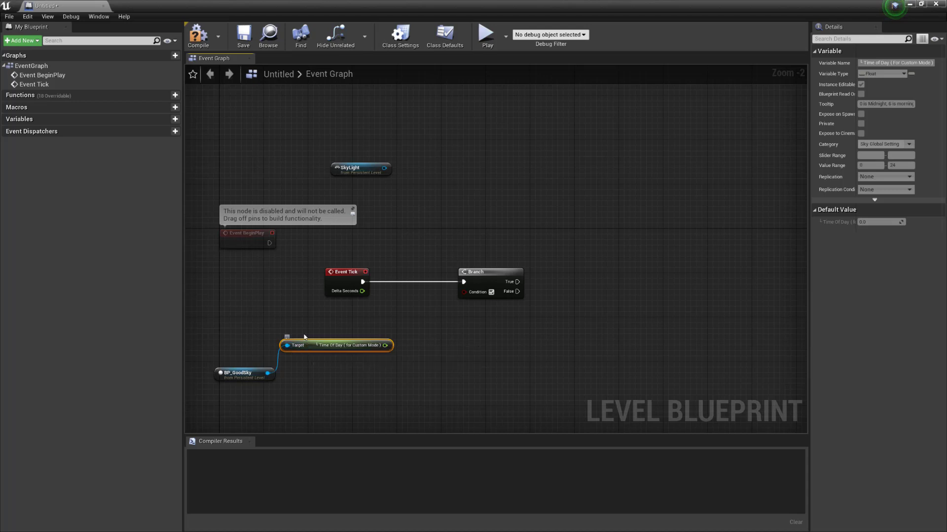
drag(322, 345, 316, 334)
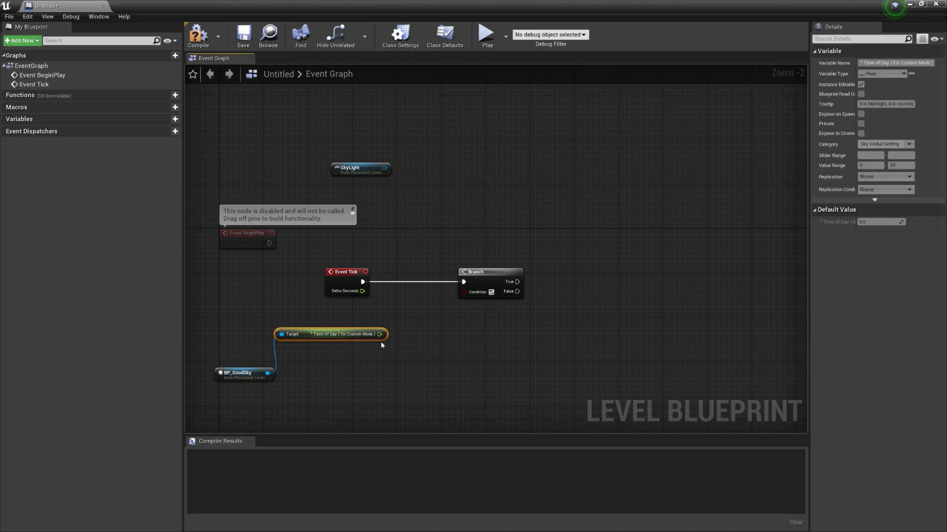
Add a float % node fed by BP_GoodSky's Time Of Day output.
drag(380, 334, 422, 346)
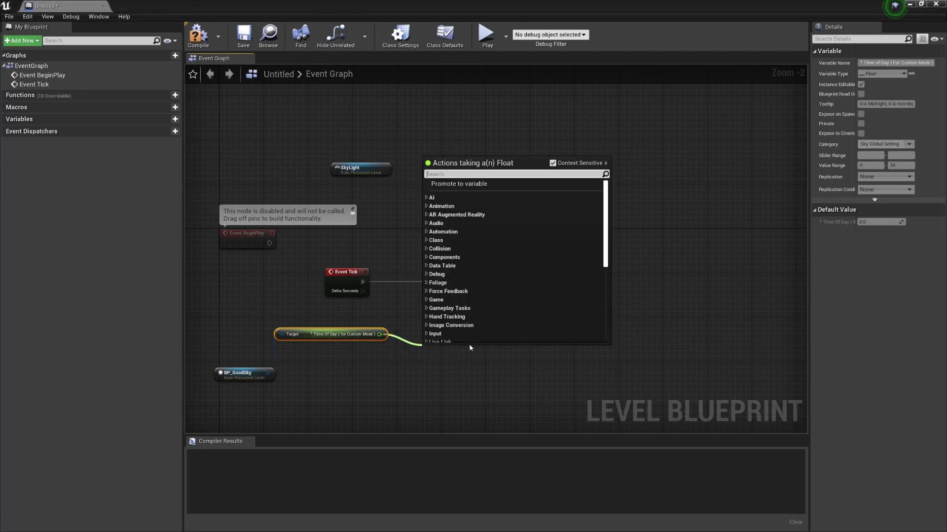
text(perce)
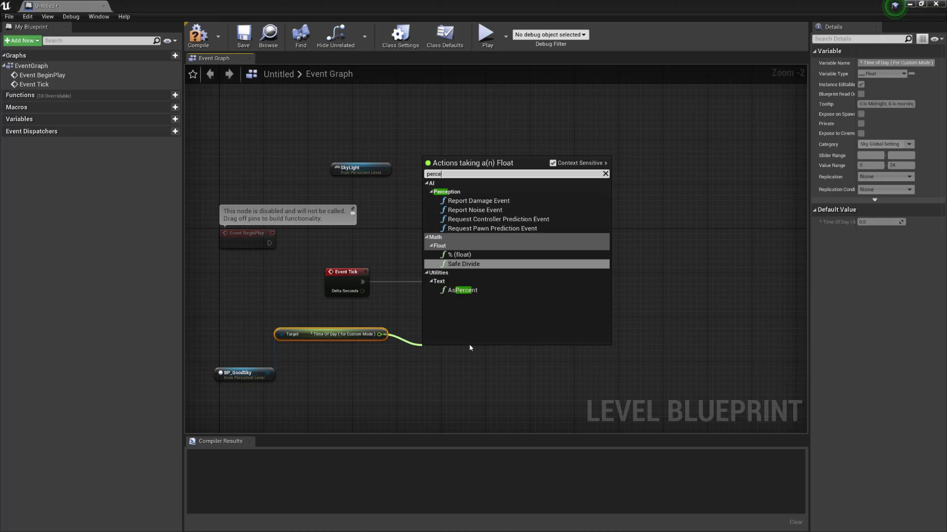
click(461, 255)
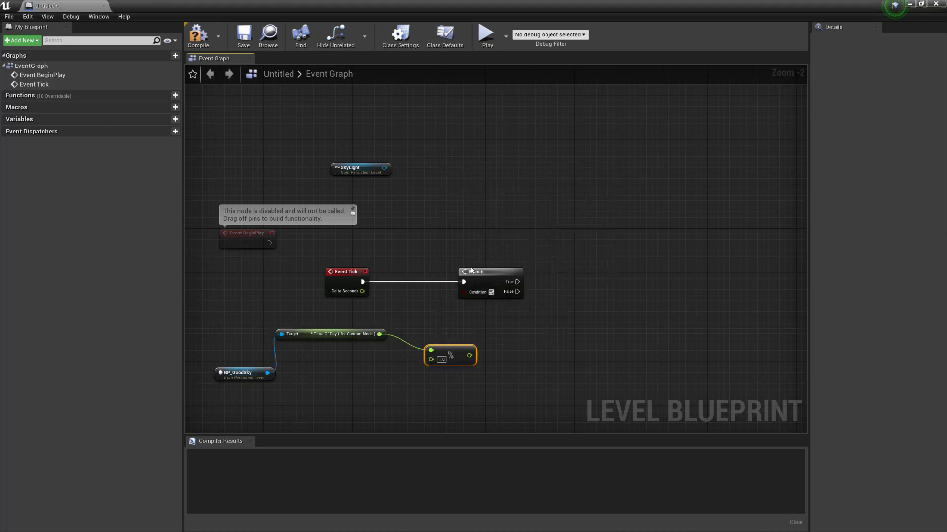
drag(365, 335, 320, 335)
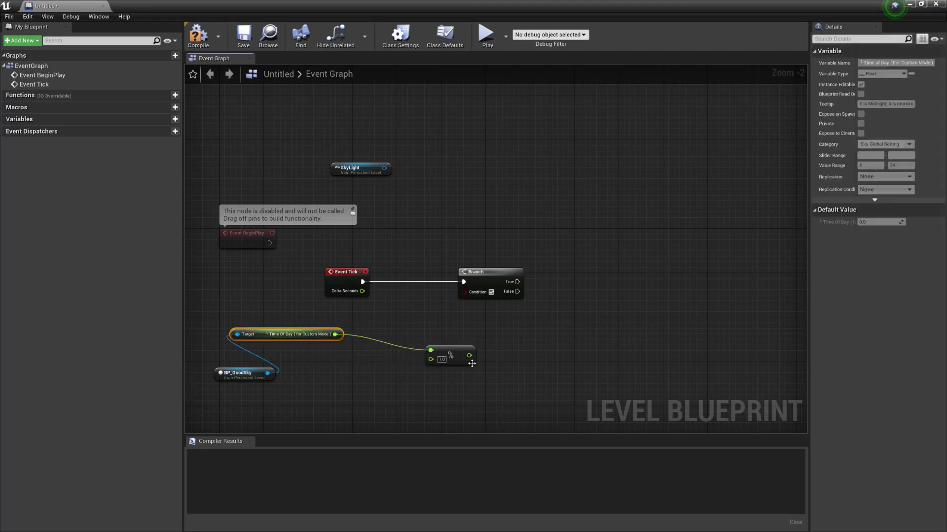
drag(431, 349, 380, 333)
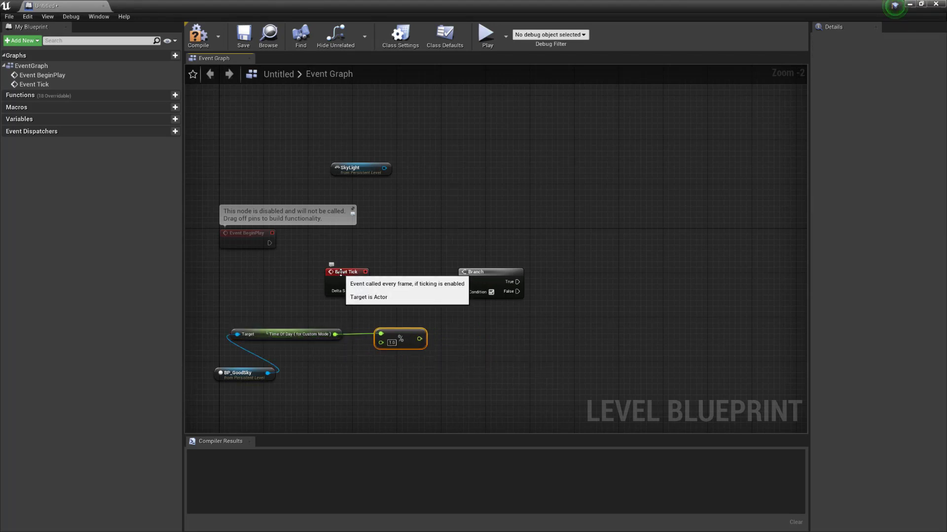
Set the modulo divisor to 24 and rearrange the Event Tick, modulo and Branch nodes.
drag(345, 268, 407, 269)
text(24)
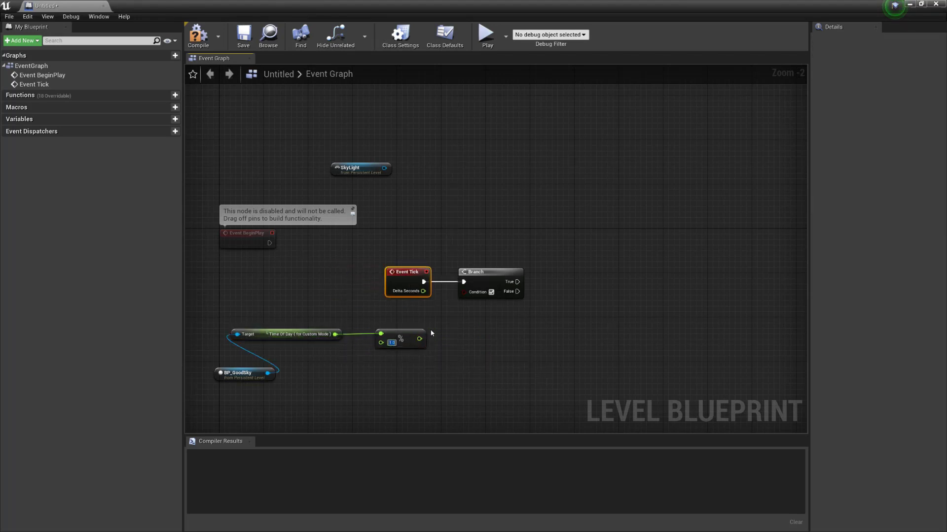
key(Return)
key(ctrl+z)
drag(409, 340, 376, 368)
drag(477, 278, 527, 283)
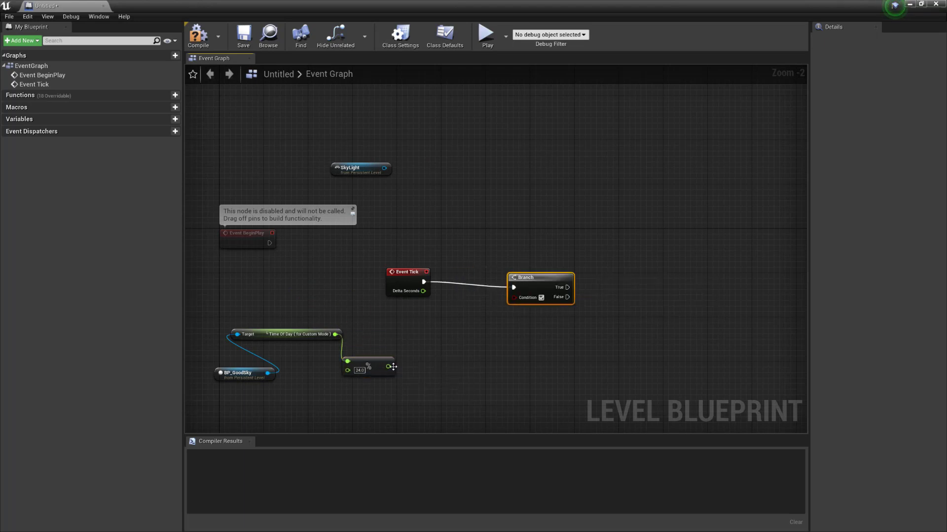
drag(389, 366, 434, 344)
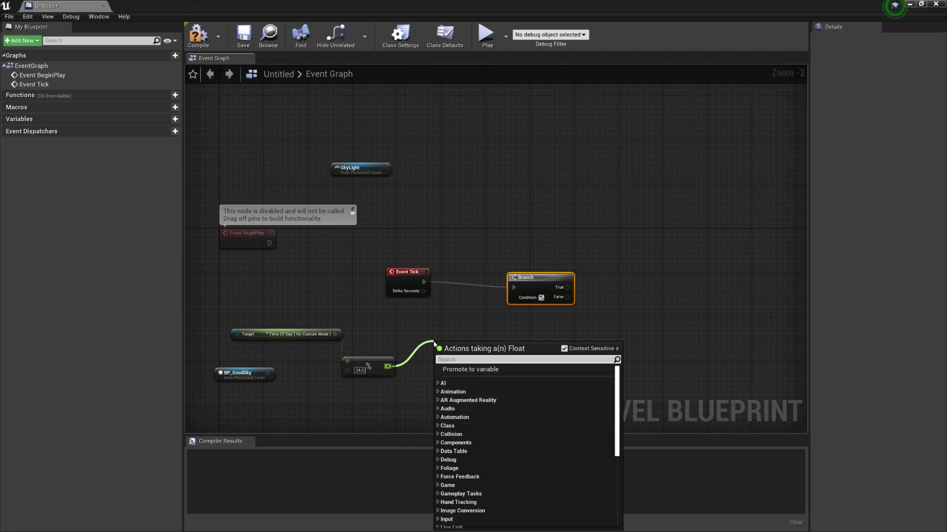
Wire a float > float check against 19.0 into the Branch's Condition pin.
text(great)
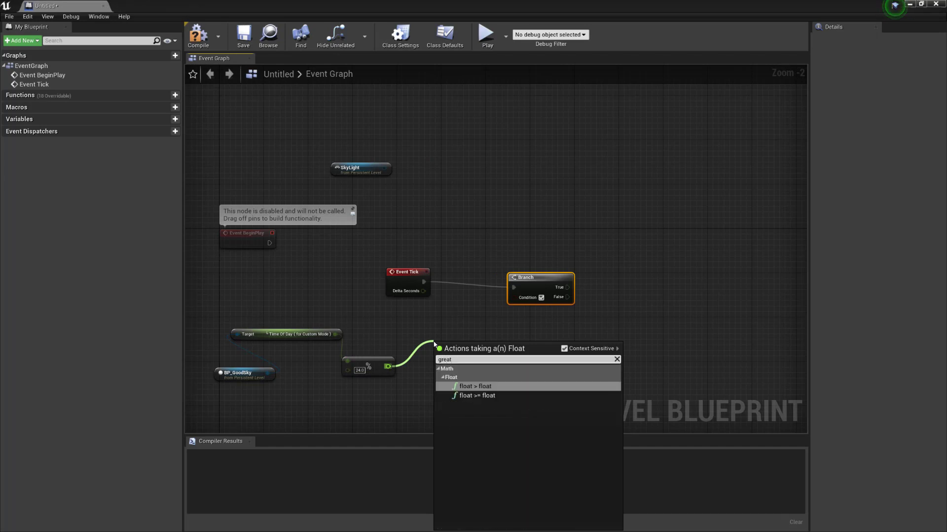
key(Return)
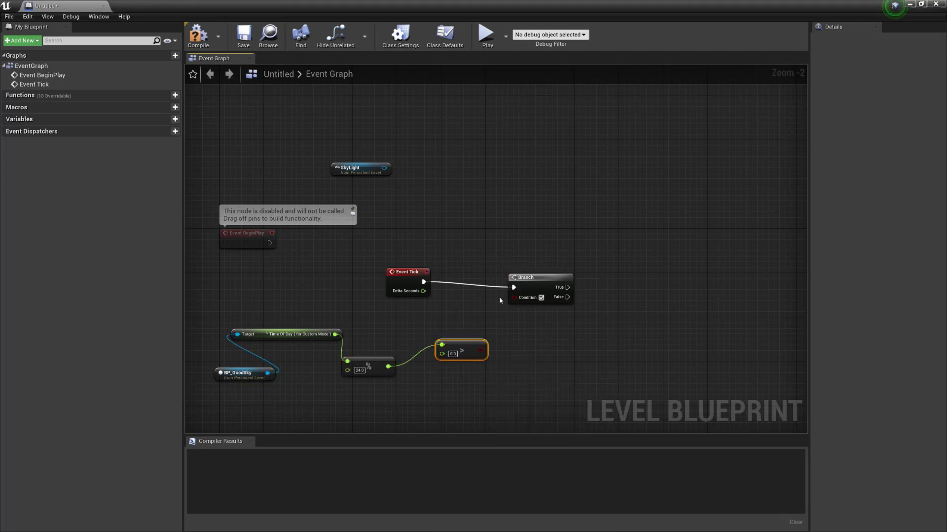
click(453, 353)
text(19.0)
key(Return)
drag(526, 279, 542, 279)
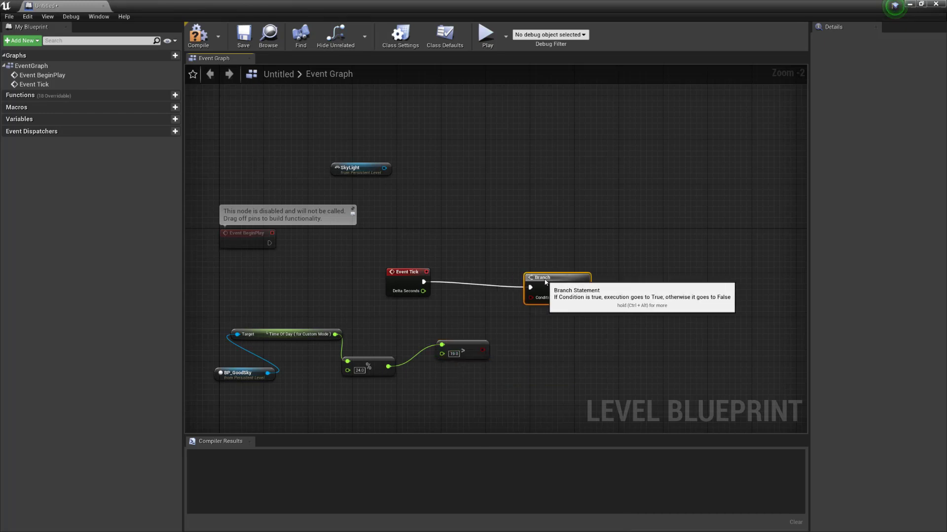
drag(483, 350, 502, 277)
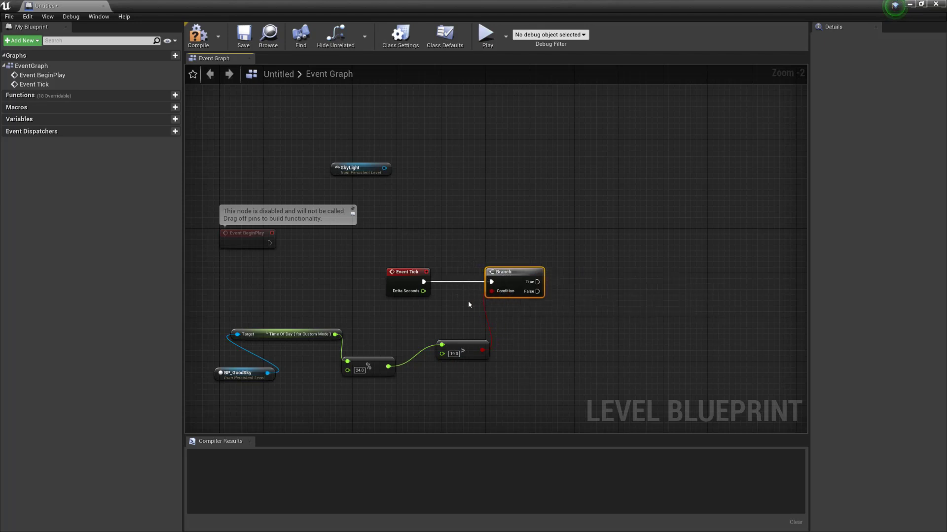
right_drag(633, 291, 487, 335)
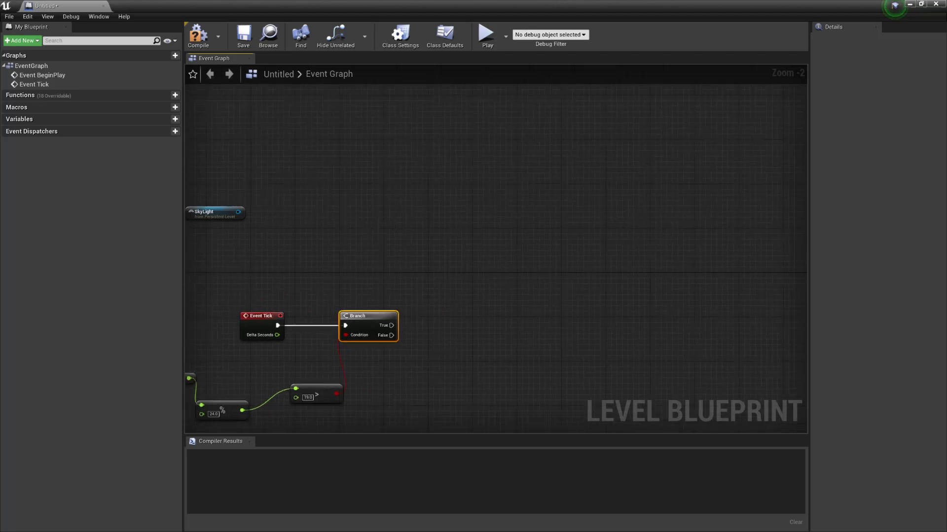
drag(212, 212, 364, 256)
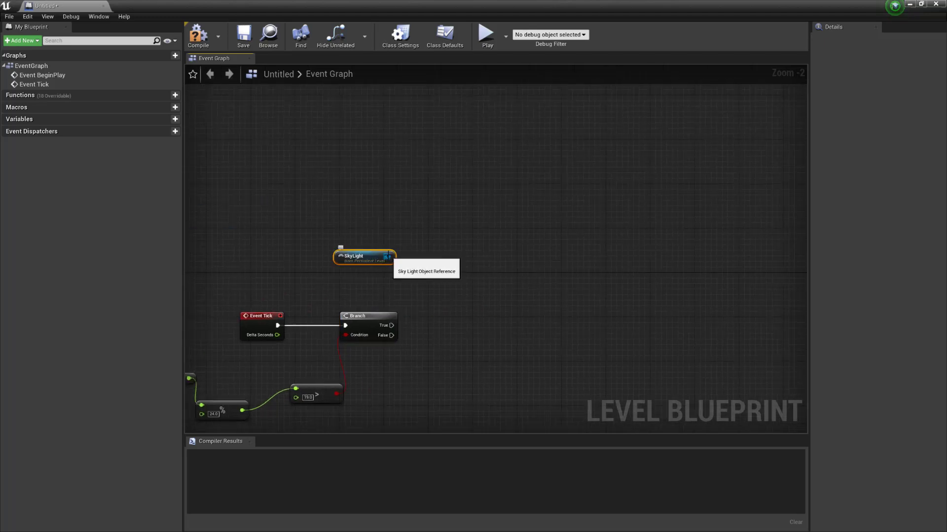
Add a SkyLight Set Intensity (LightComponent) node at 0.1, run from the Branch's True output.
drag(388, 255, 452, 230)
text(set in)
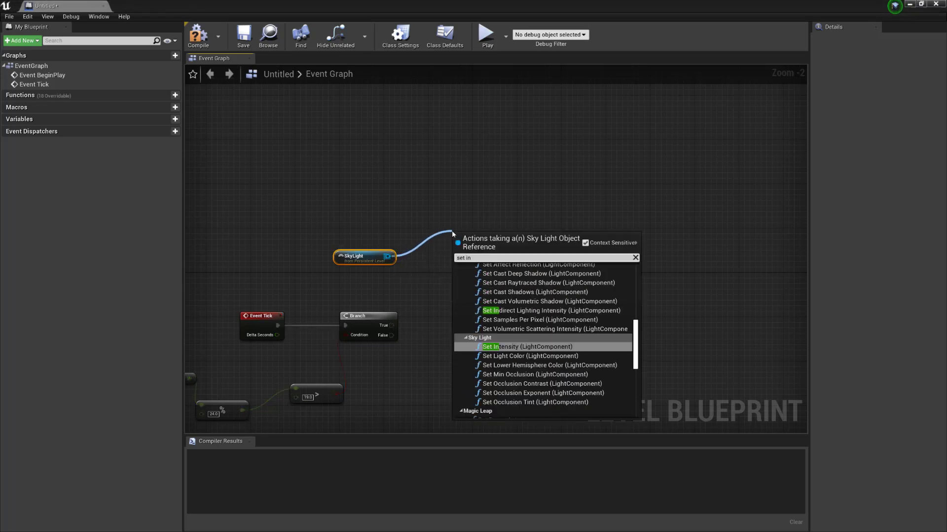
text(\)
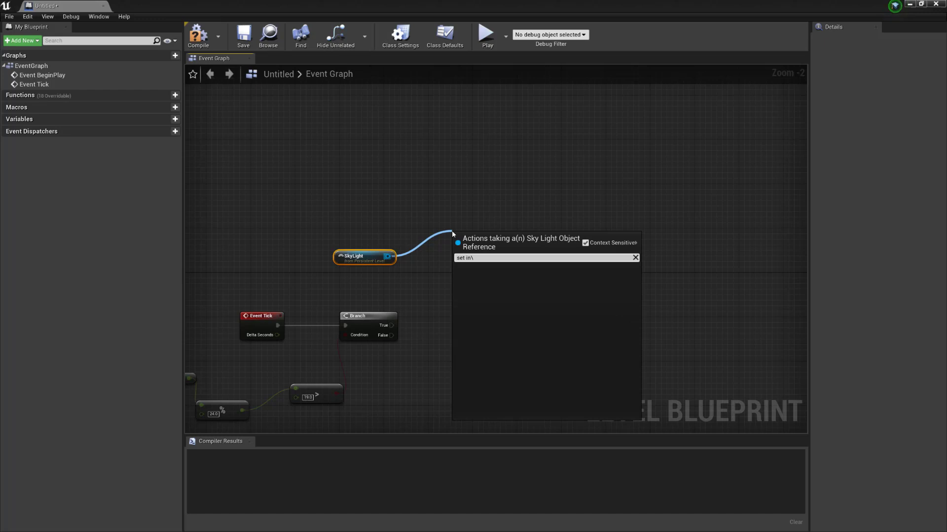
key(BackSpace)
key(Return)
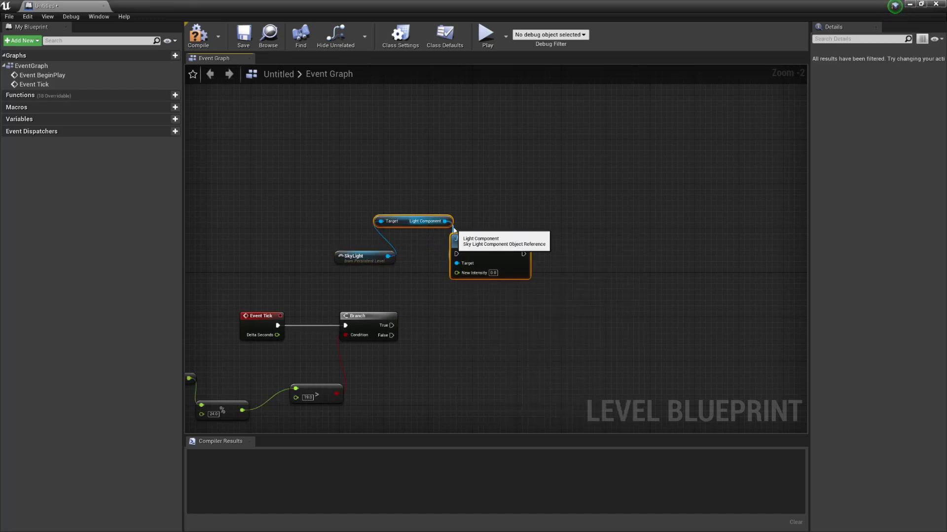
mouse_move(452, 241)
mouse_down()
mouse_move(473, 251)
mouse_move(451, 252)
mouse_up()
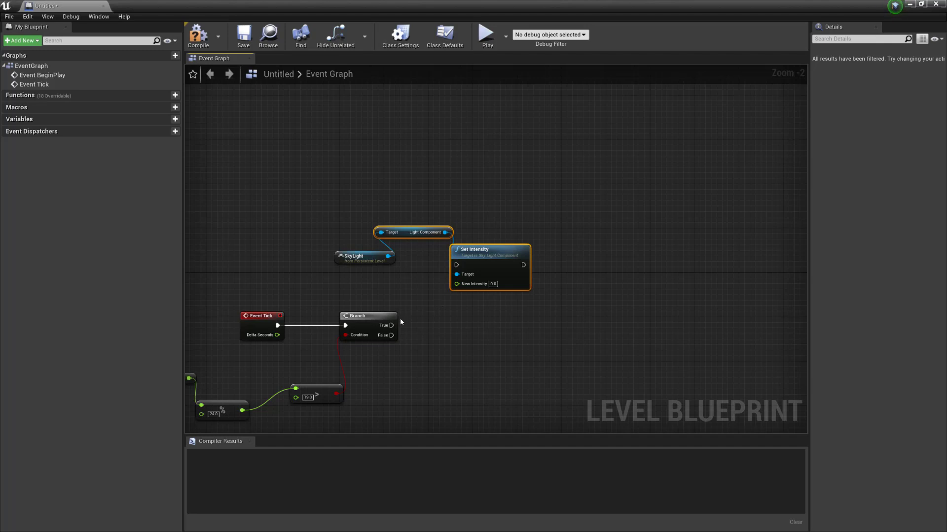
drag(391, 326, 483, 269)
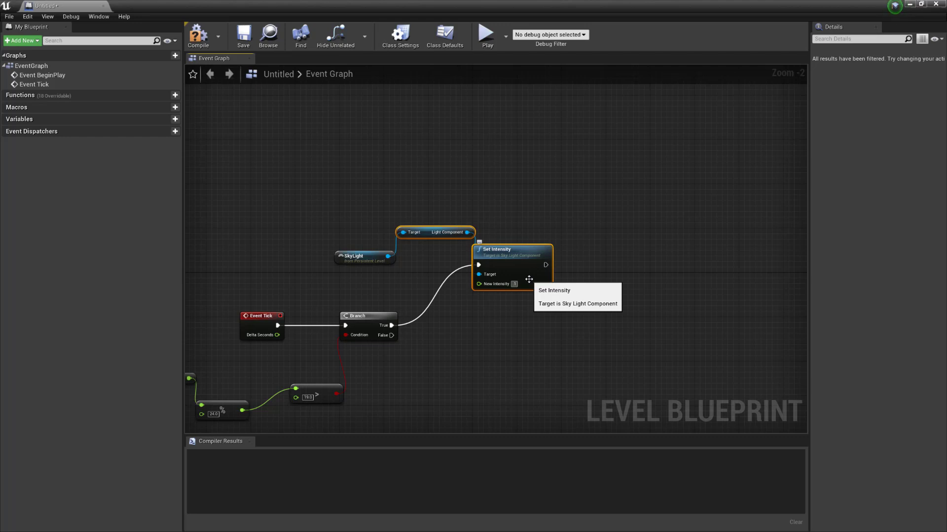
drag(528, 280, 562, 285)
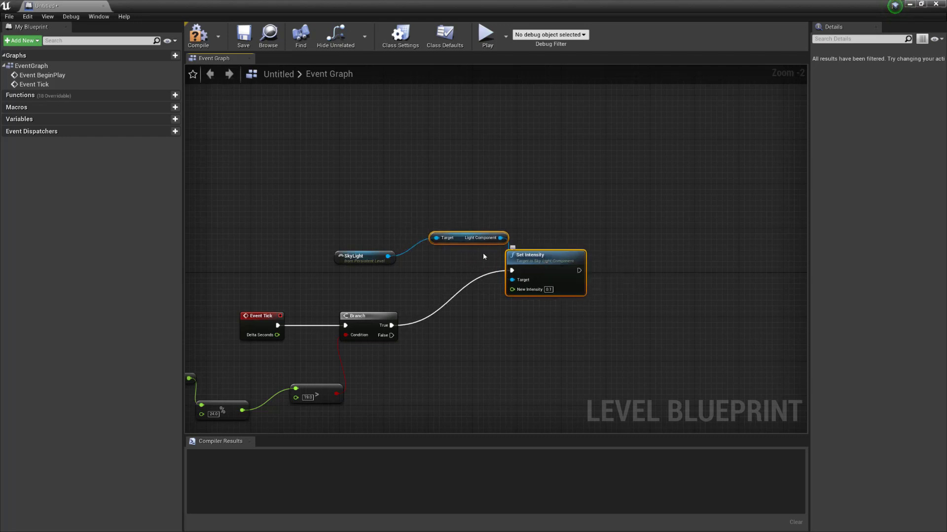
drag(467, 242, 449, 232)
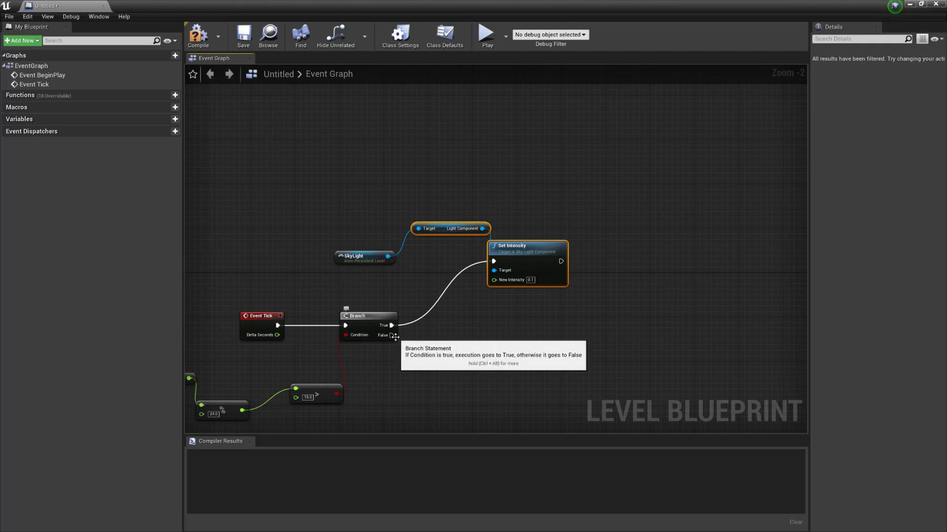
Attach a new Branch node to the first Branch's False execution output.
drag(391, 335, 444, 366)
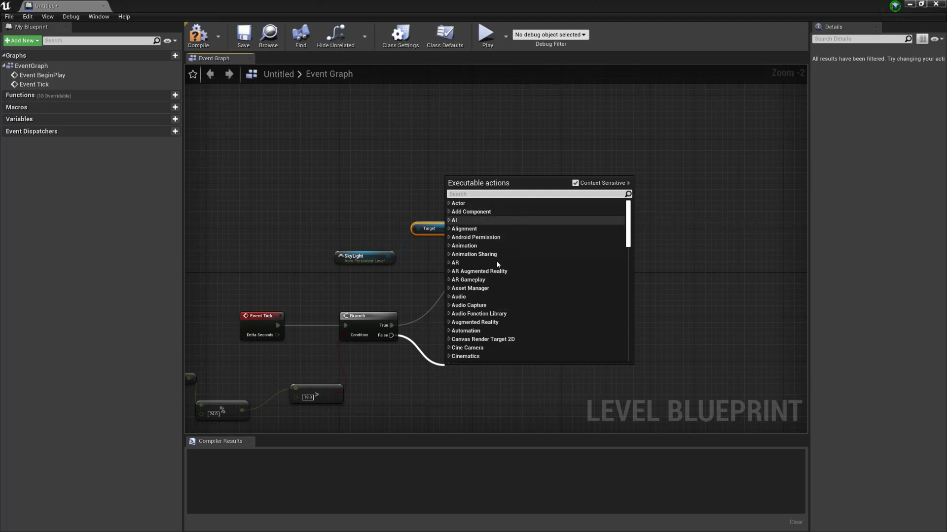
click(534, 192)
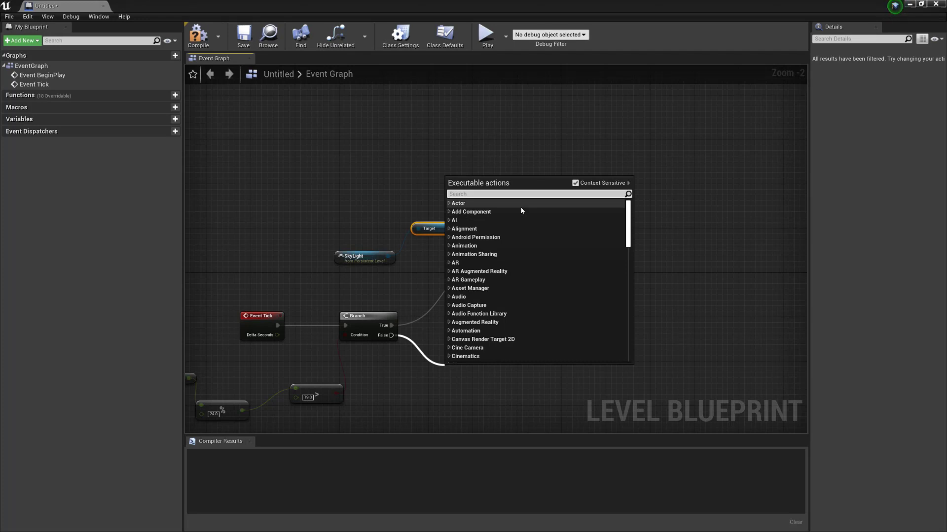
drag(392, 335, 486, 372)
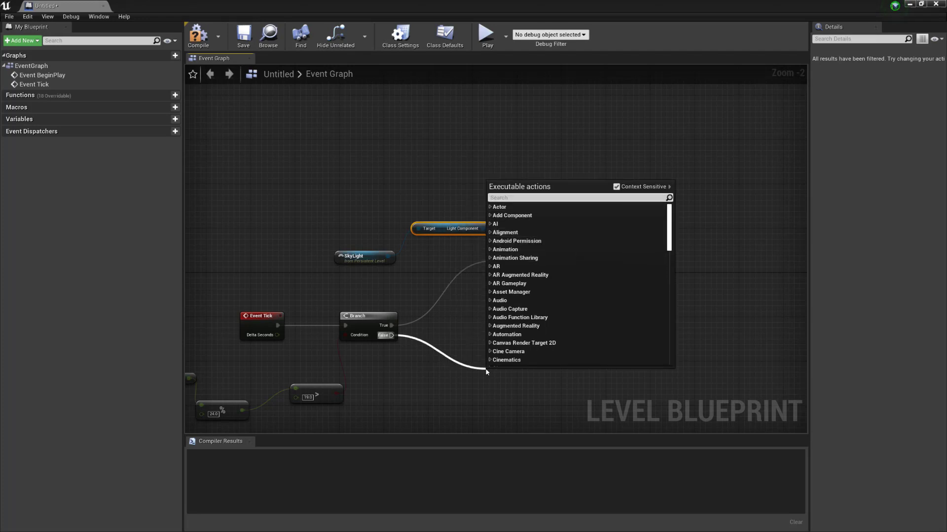
text(bran)
key(Return)
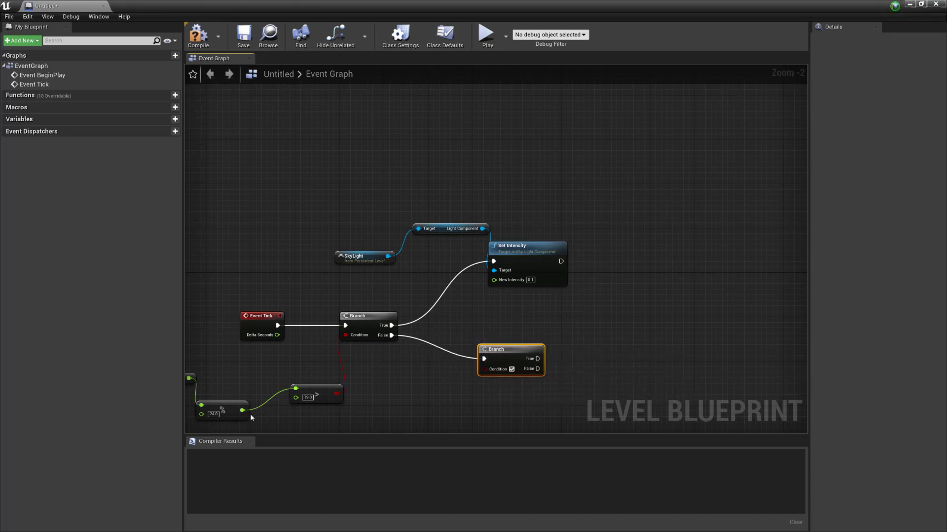
Wire a float < float 5.0 check of the wrapped time into the second Branch's Condition.
drag(242, 410, 391, 393)
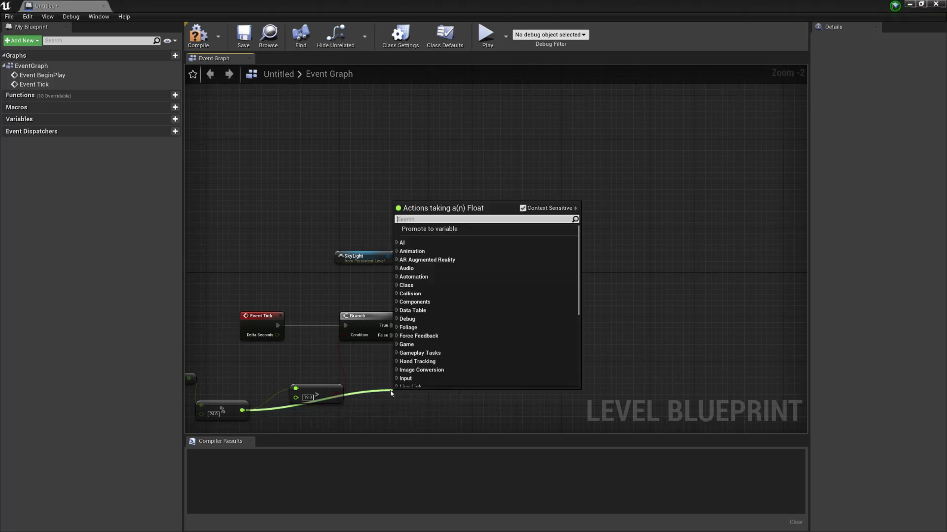
text(less)
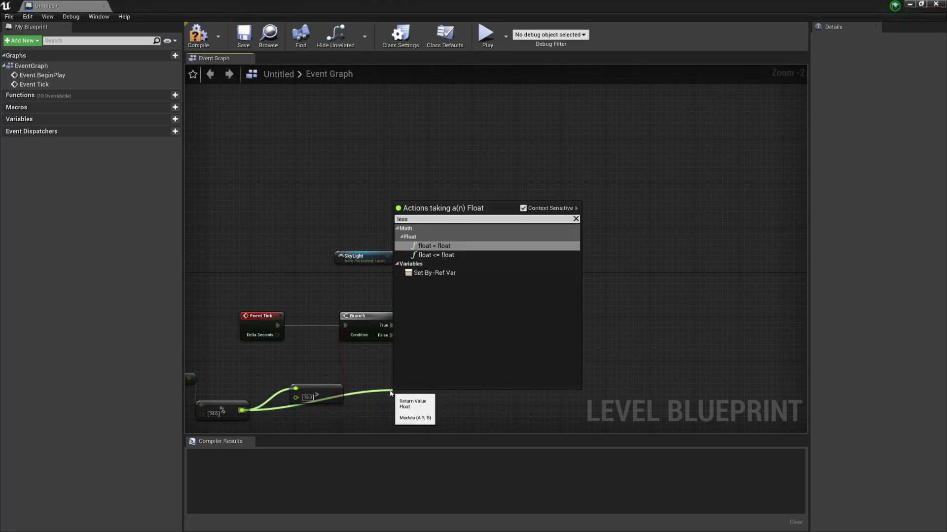
key(Return)
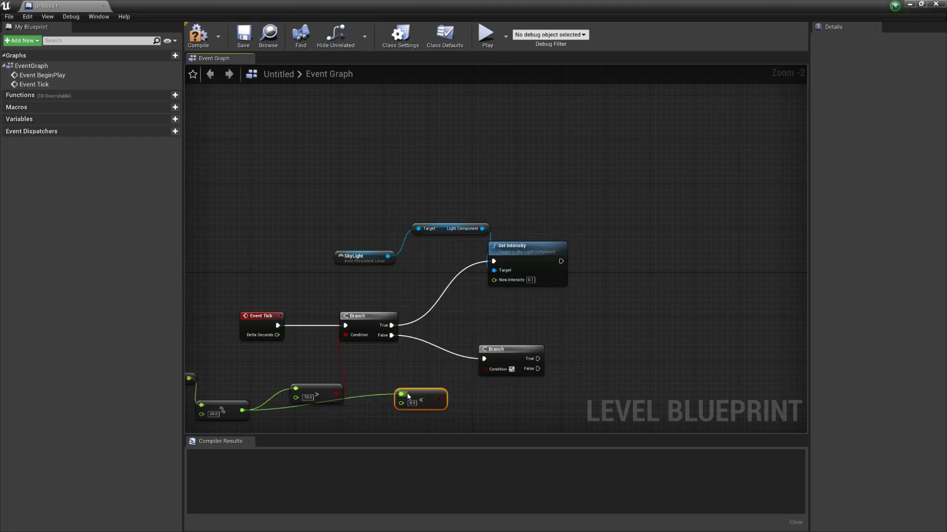
drag(402, 394, 401, 426)
click(488, 416)
drag(444, 402, 485, 369)
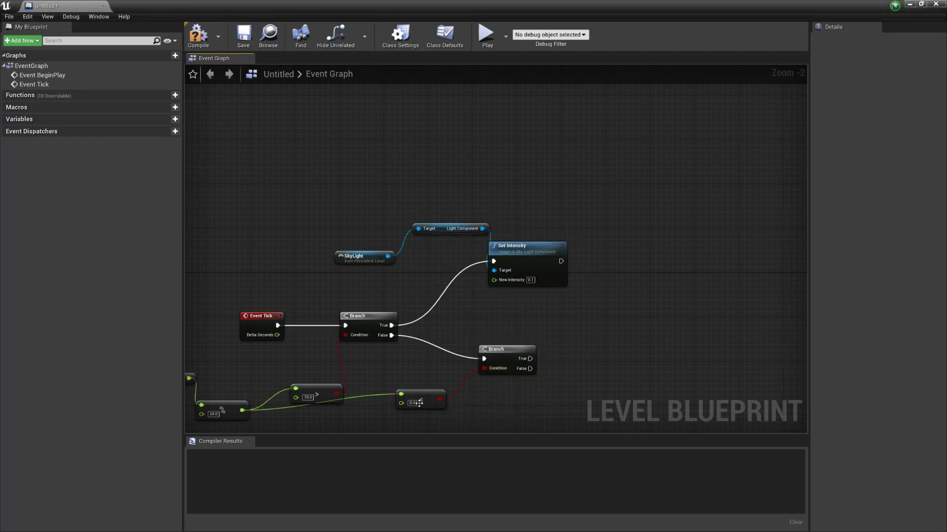
text(5)
key(Return)
scroll(496, 320, up, 1)
drag(427, 207, 532, 205)
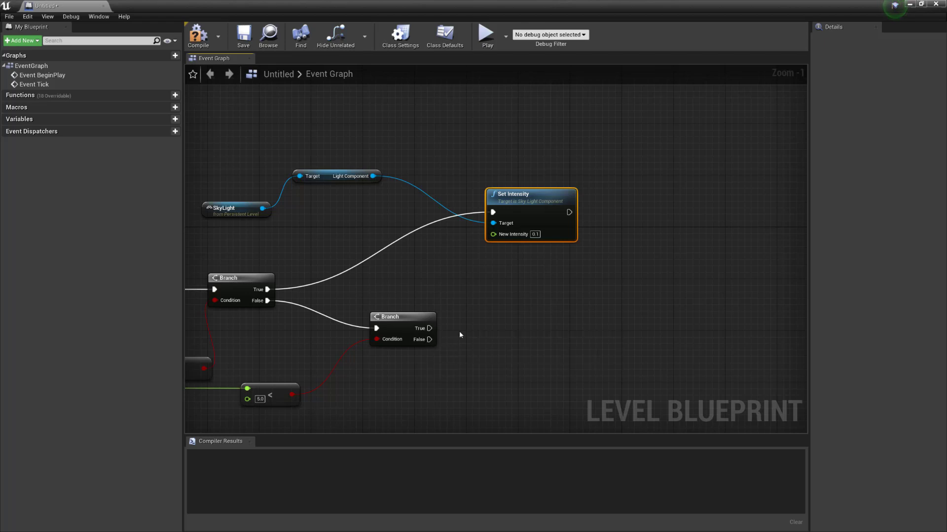
Duplicate the Set Intensity node, feeding it the Light Component and the lower Branch's False path.
drag(430, 328, 532, 195)
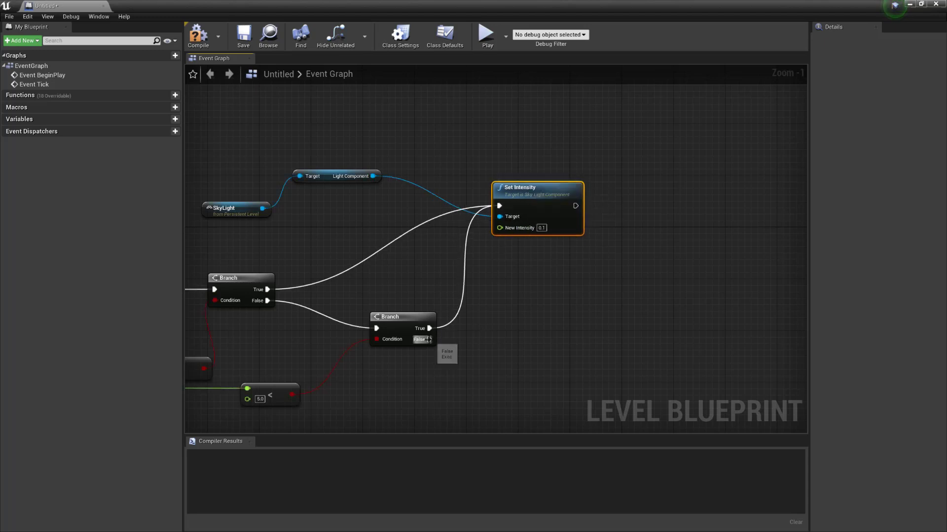
drag(429, 339, 526, 373)
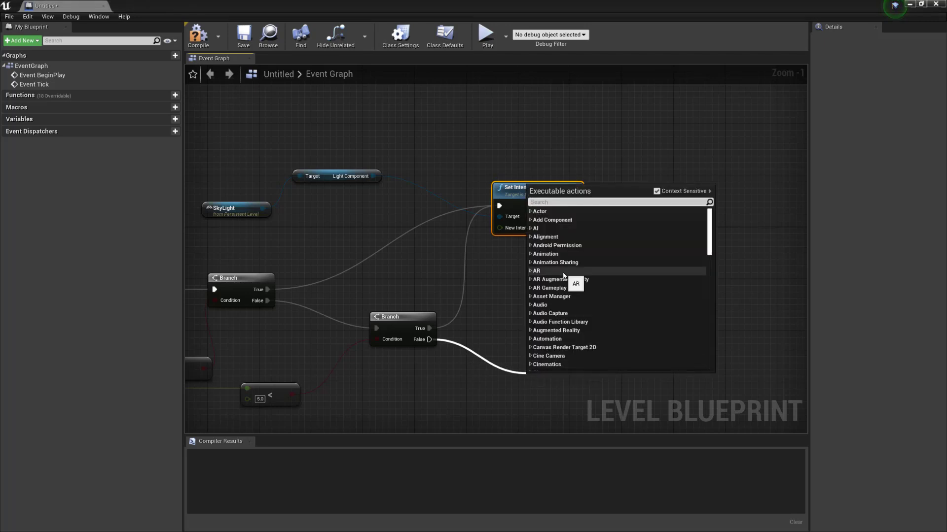
click(508, 290)
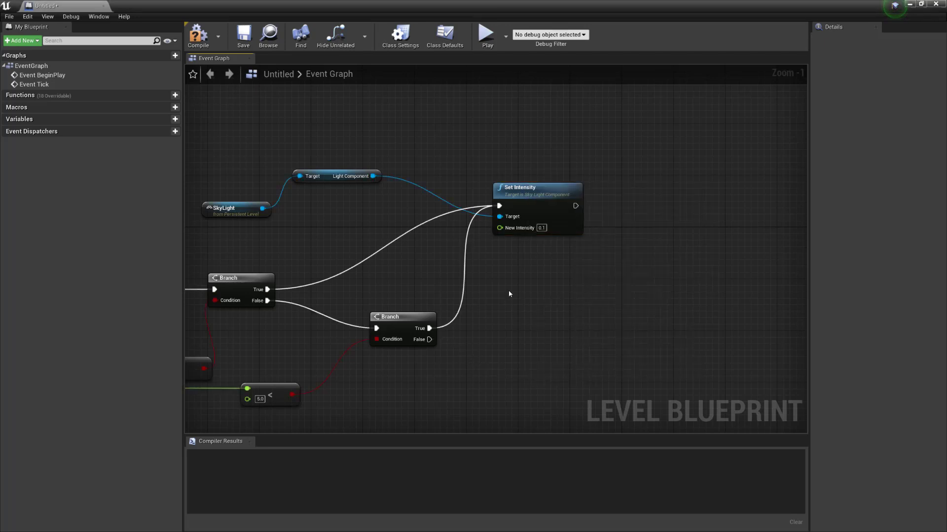
key(ctrl+c)
key(ctrl+v)
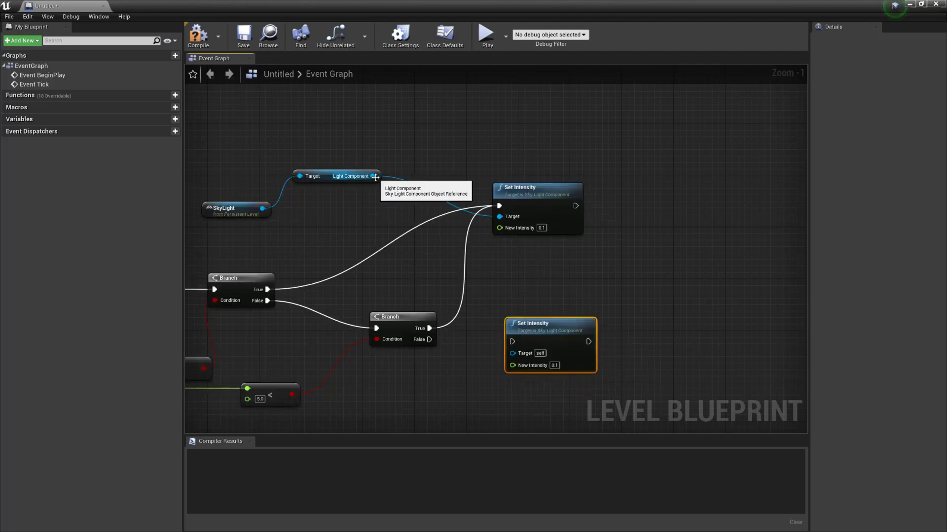
drag(372, 176, 513, 354)
drag(526, 320, 526, 282)
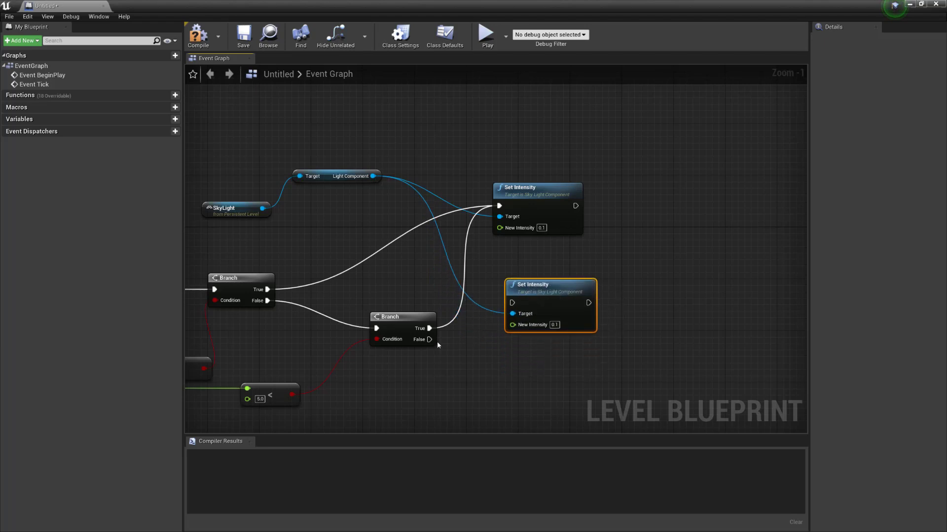
drag(430, 339, 528, 307)
Set the new Set Intensity node's New Intensity to 0.6.
click(548, 344)
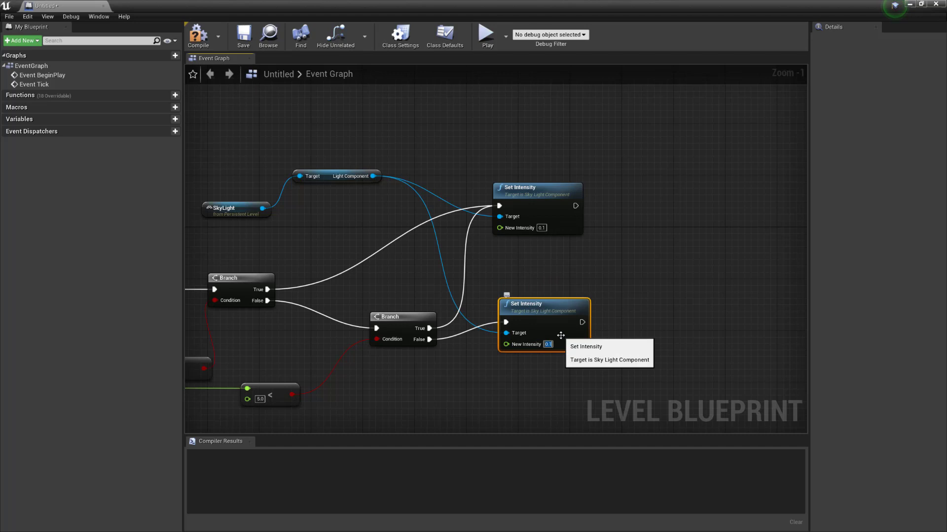
click(651, 337)
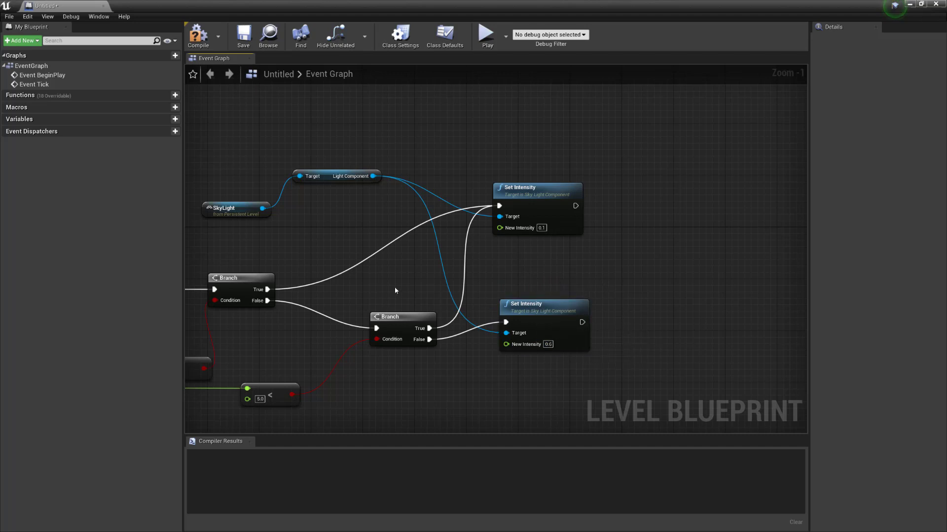
scroll(394, 287, down, 2)
right_drag(394, 287, 548, 271)
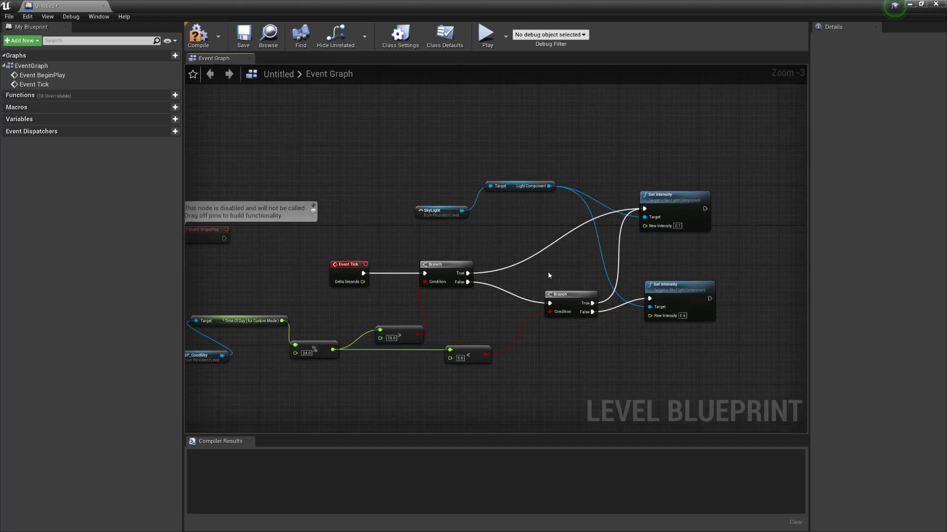
scroll(549, 275, down, 1)
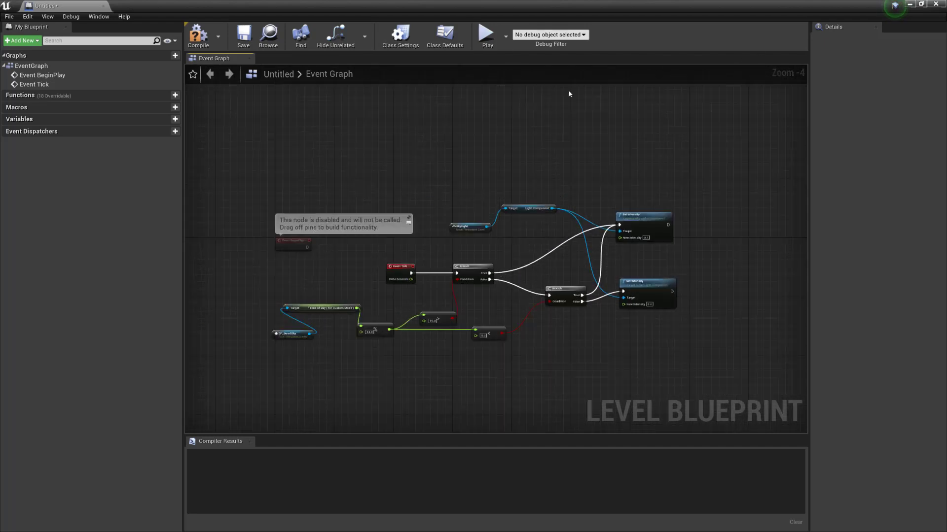
Save the level blueprint as BP_Level_Skylight and close the blueprint editor.
key(ctrl+s)
text(BP_Level_Skylight)
key(Return)
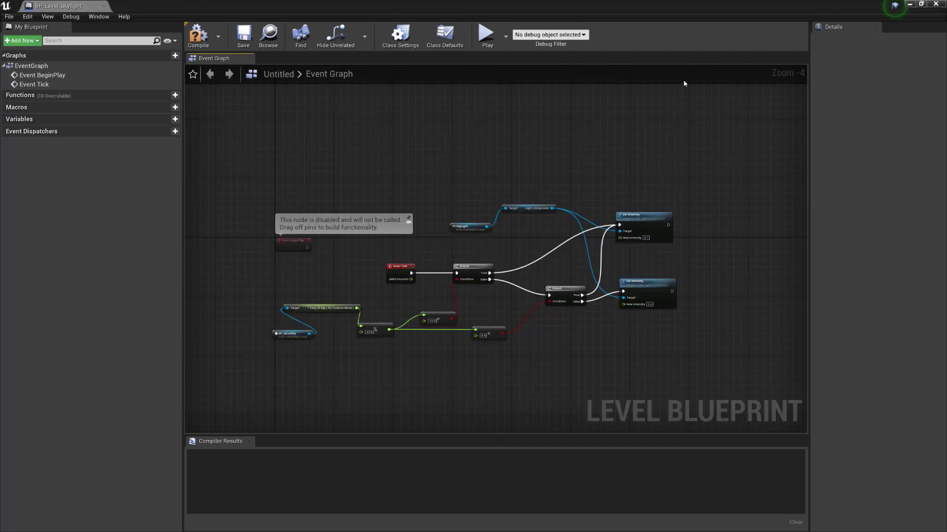
click(937, 5)
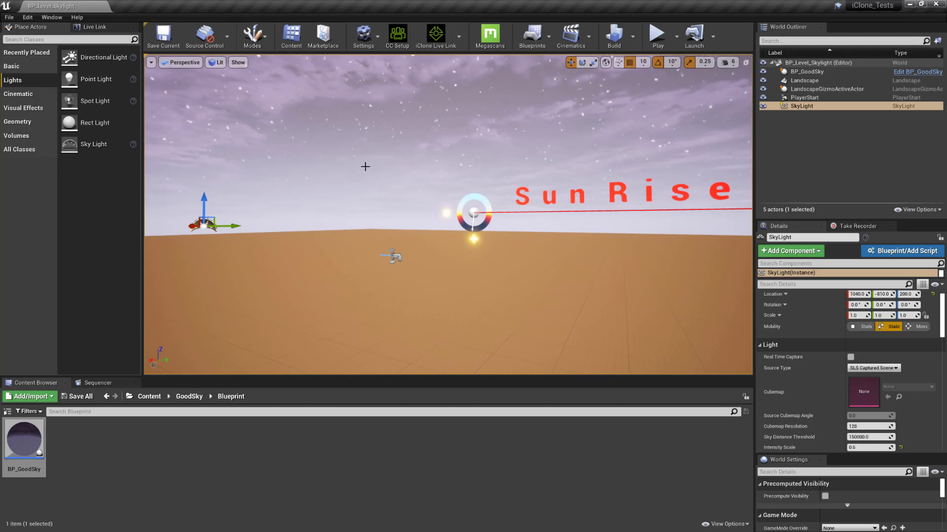
Set BP_GoodSky's Time Of Day to 10.65143 for daylight and change the SkyLight's Mobility to Movable.
click(566, 172)
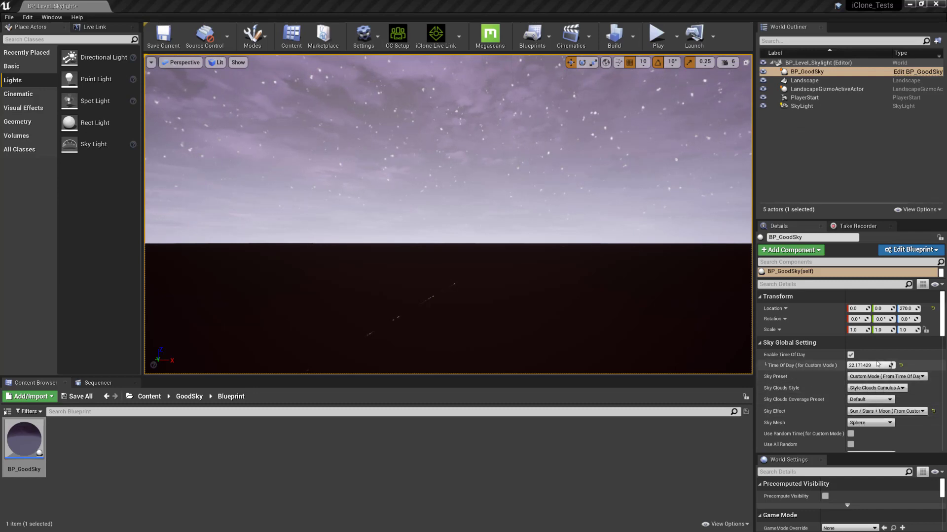
click(828, 106)
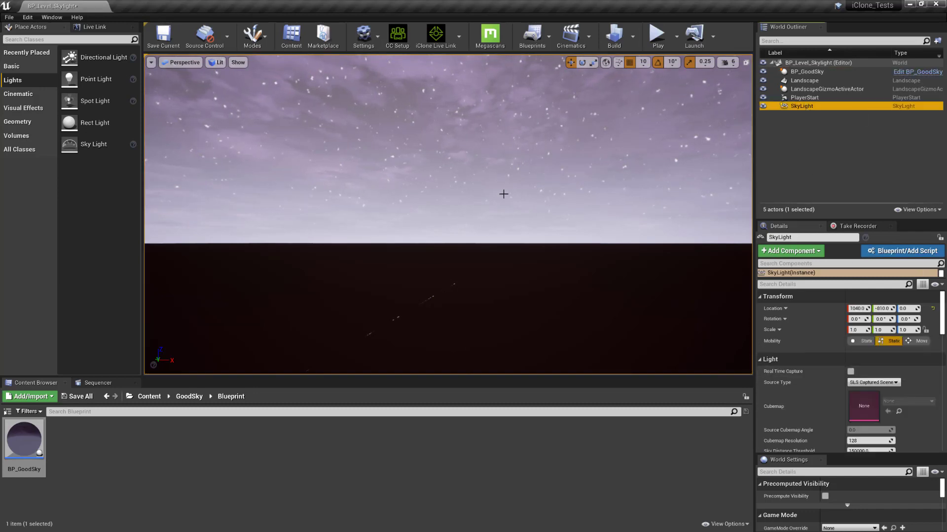
click(810, 73)
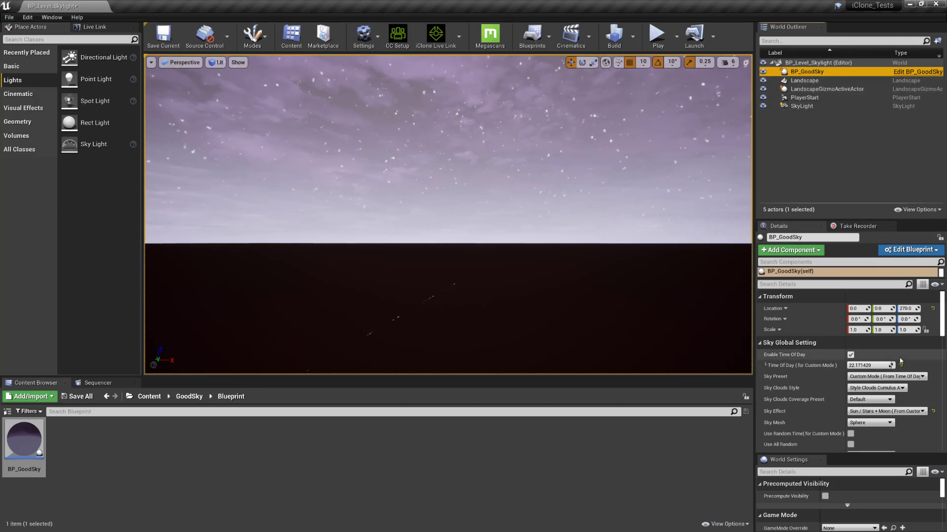
drag(893, 365, 848, 366)
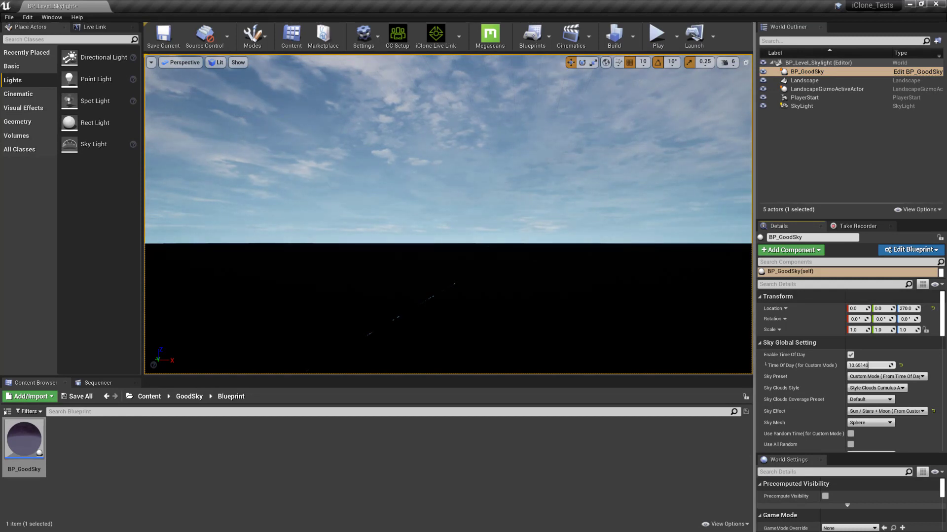
click(795, 107)
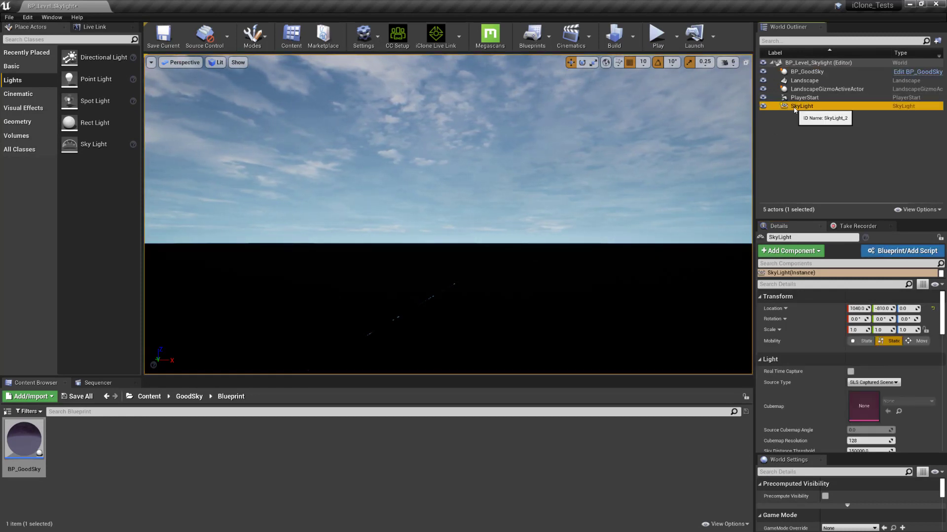
click(917, 340)
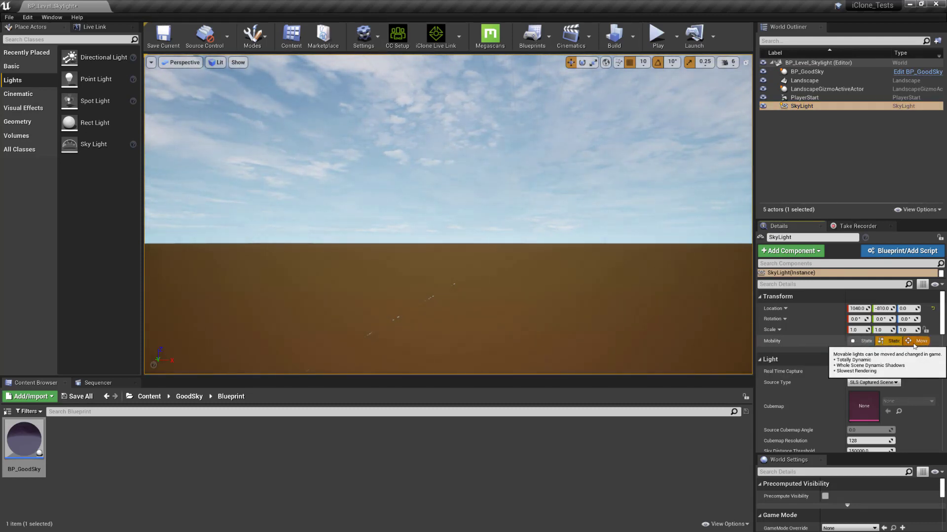
click(656, 35)
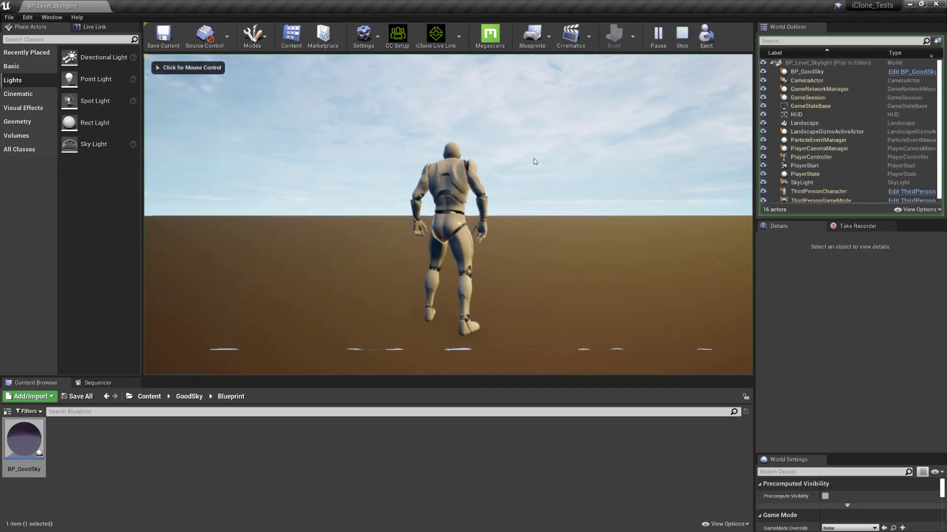
click(535, 162)
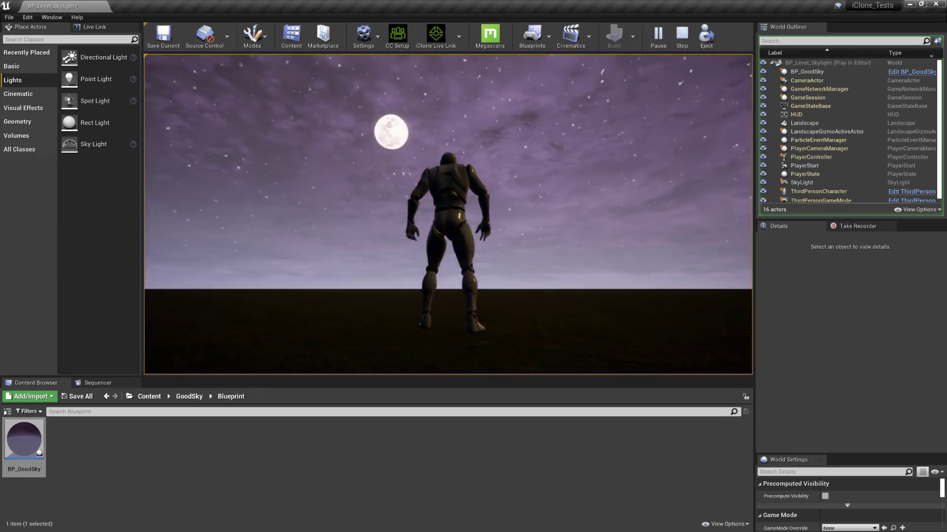
key(a)
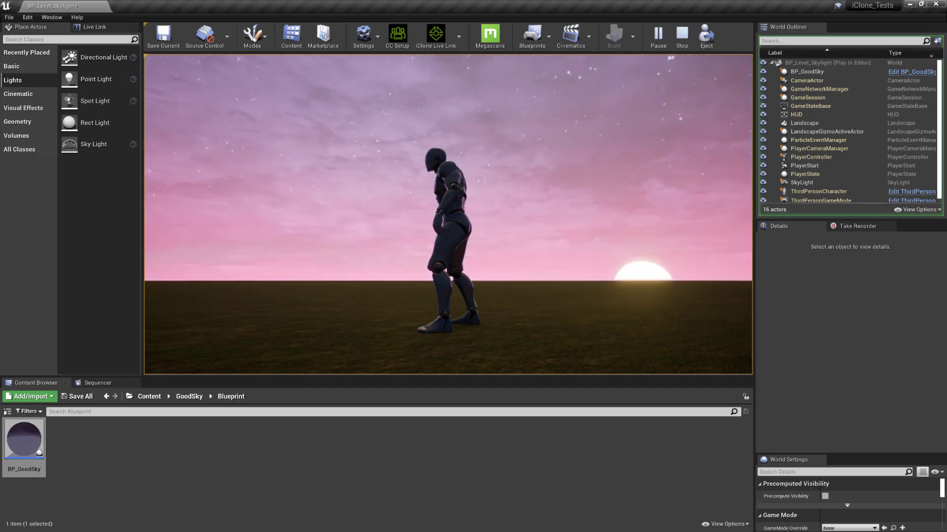
key(Escape)
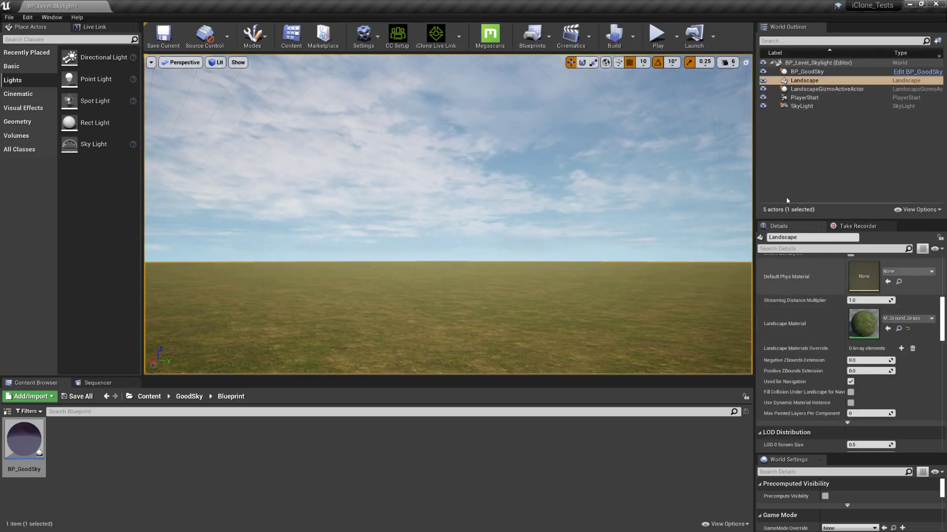
click(805, 71)
scroll(809, 367, down, 10)
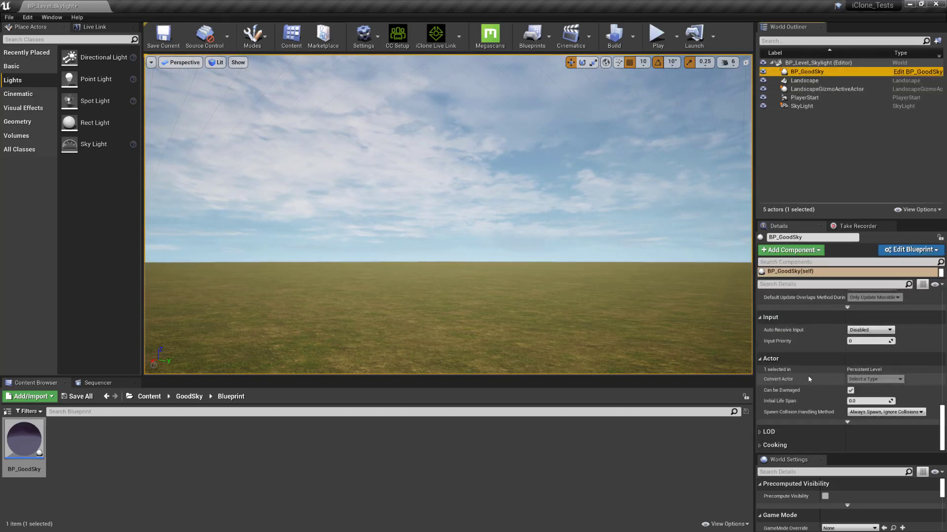
scroll(811, 393, up, 5)
scroll(805, 383, up, 5)
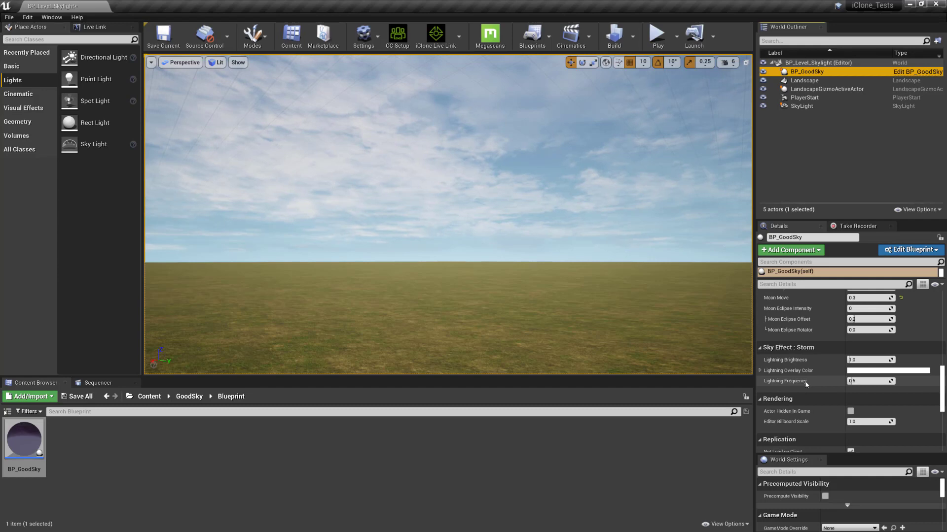
right_drag(687, 246, 689, 279)
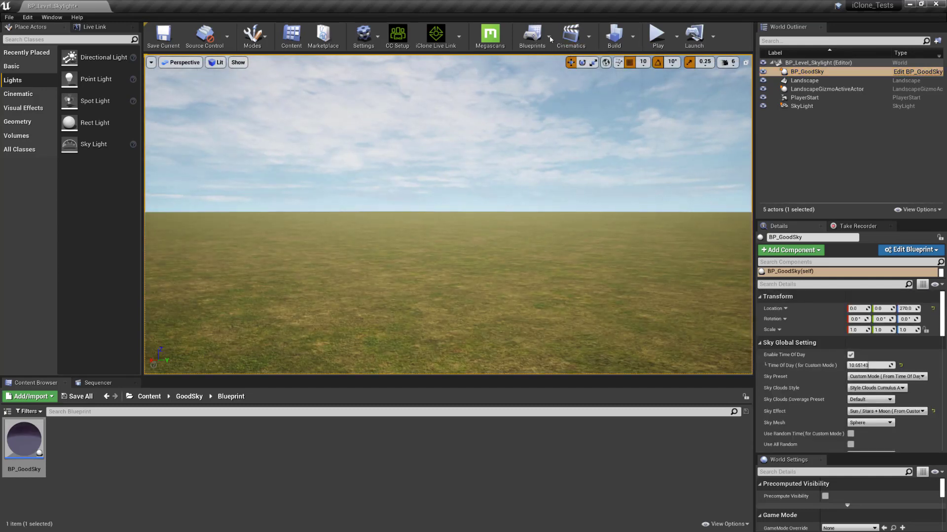
Open the level blueprint and change the first Set Intensity's New Intensity to 0.01.
click(533, 36)
click(576, 102)
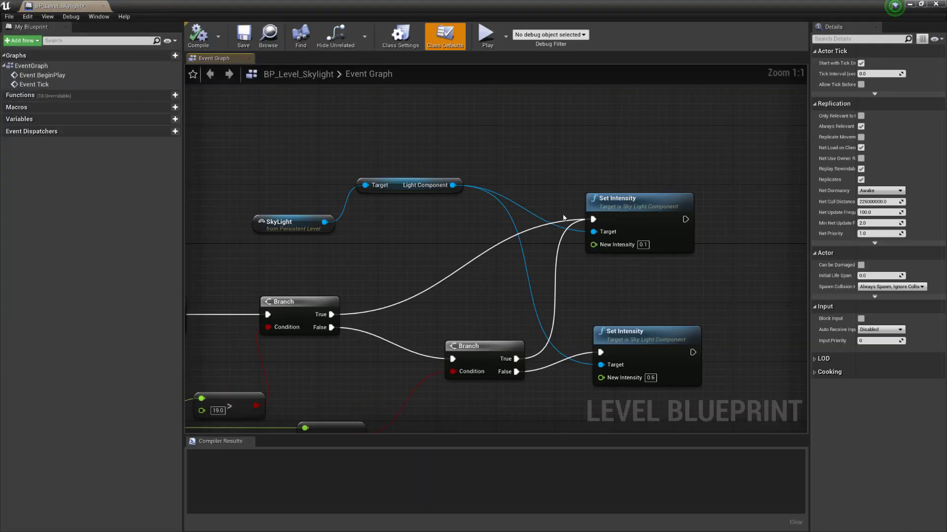
click(643, 245)
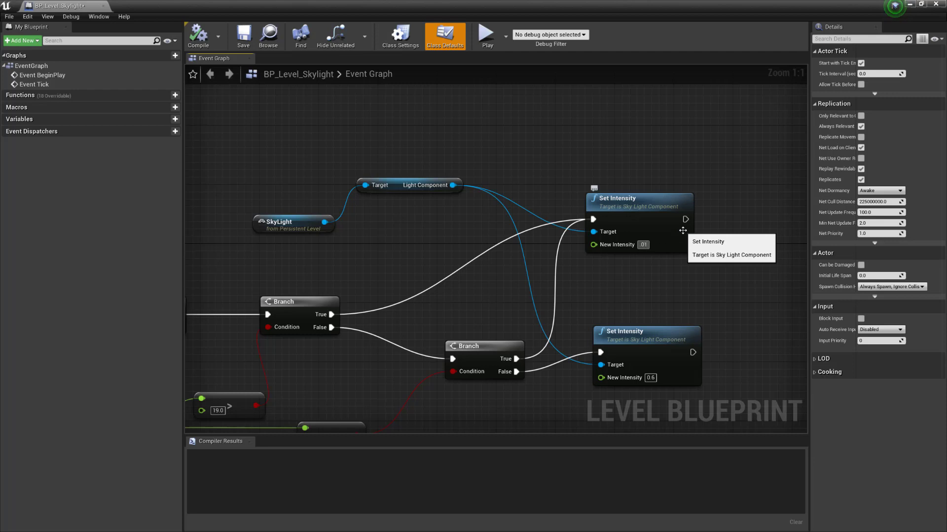
click(650, 377)
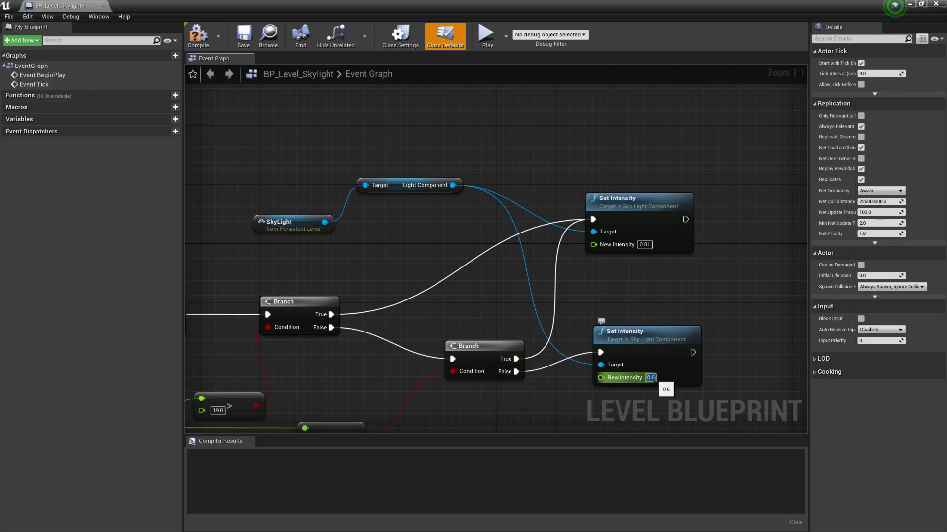
Set the second Set Intensity to 0.4, compile with F7, and close the editor.
key(BackSpace)
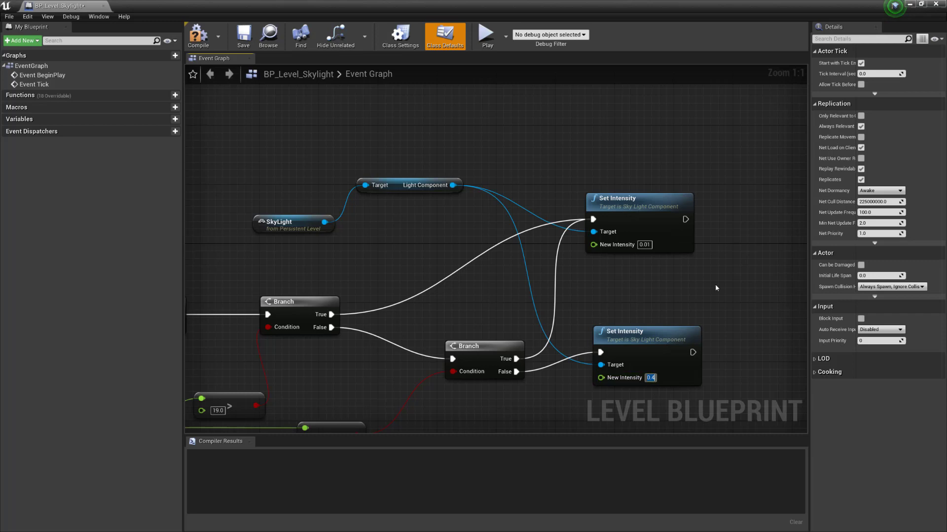
key(Return)
key(F7)
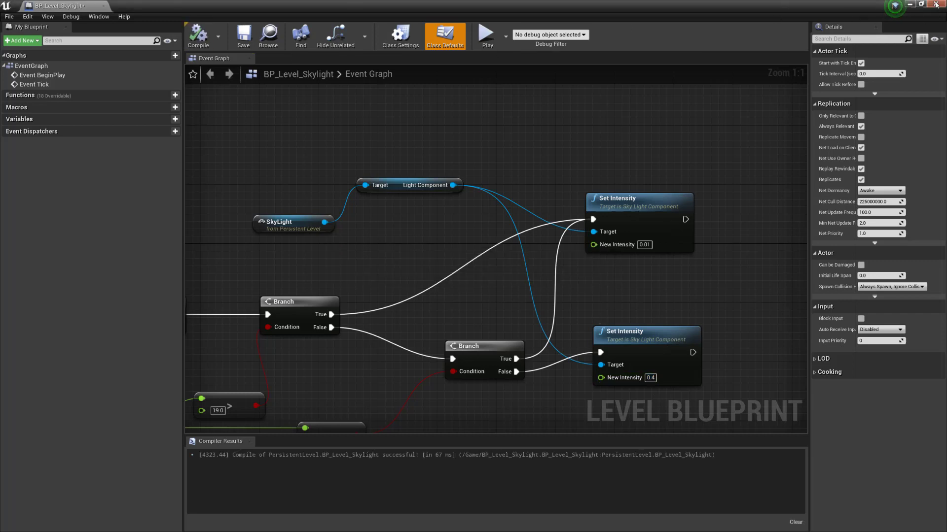
click(935, 4)
click(658, 35)
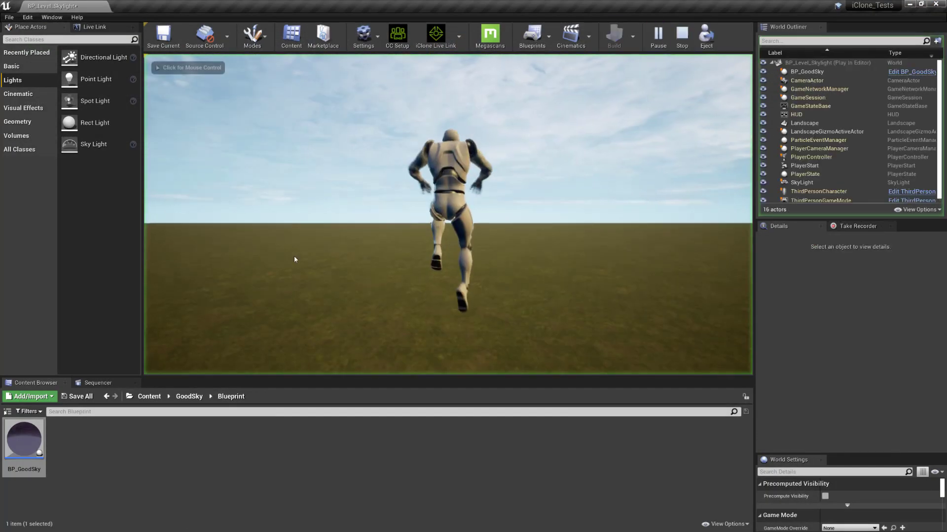
click(395, 232)
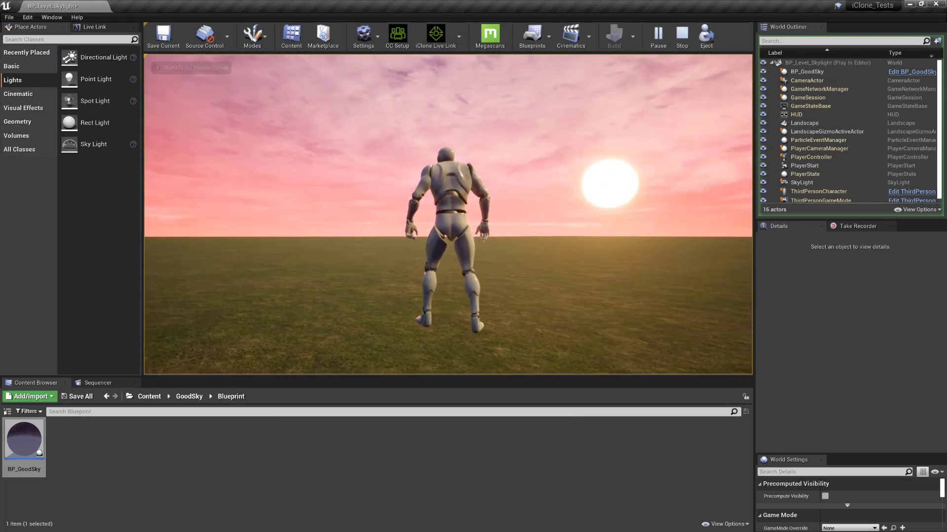
key(w)
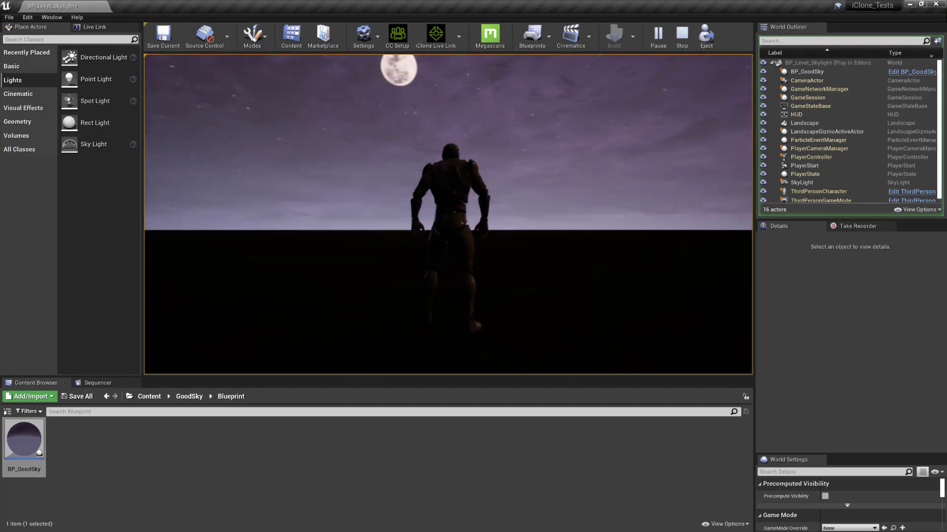